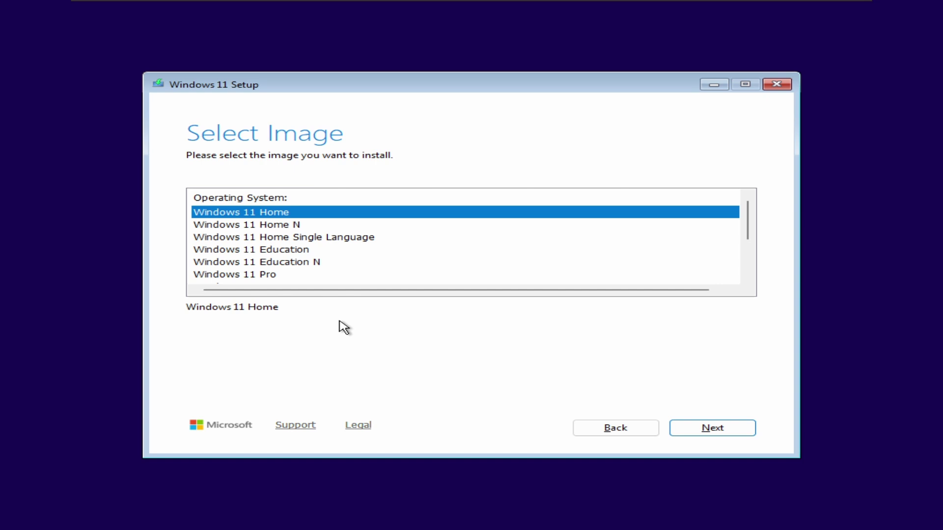
Choose the Windows 11 Pro image for installation and accept the license terms
click(331, 274)
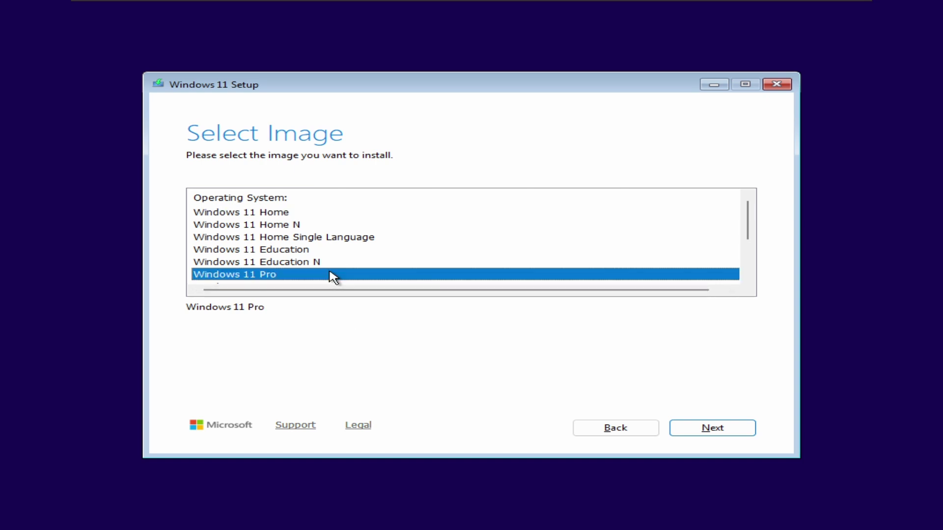
key(Return)
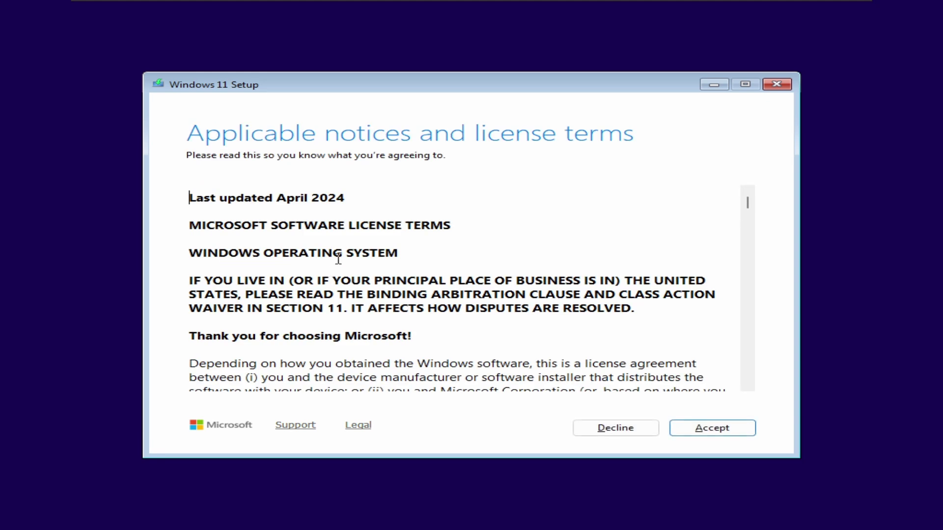
click(710, 435)
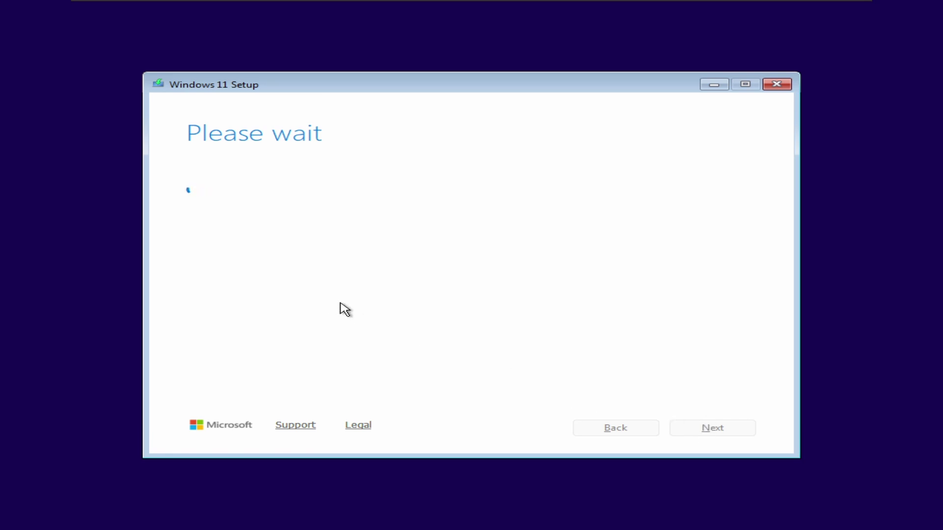
Wipe disk 0 with diskpart from a command prompt and start installing Windows 11 on its unallocated space
key(shift+F10)
text(diskpart)
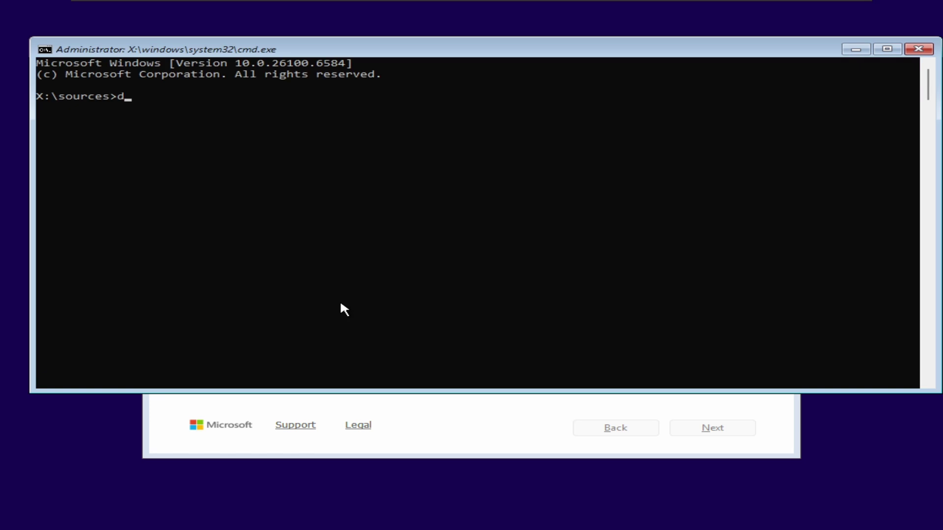
key(Return)
text(sel dis 0)
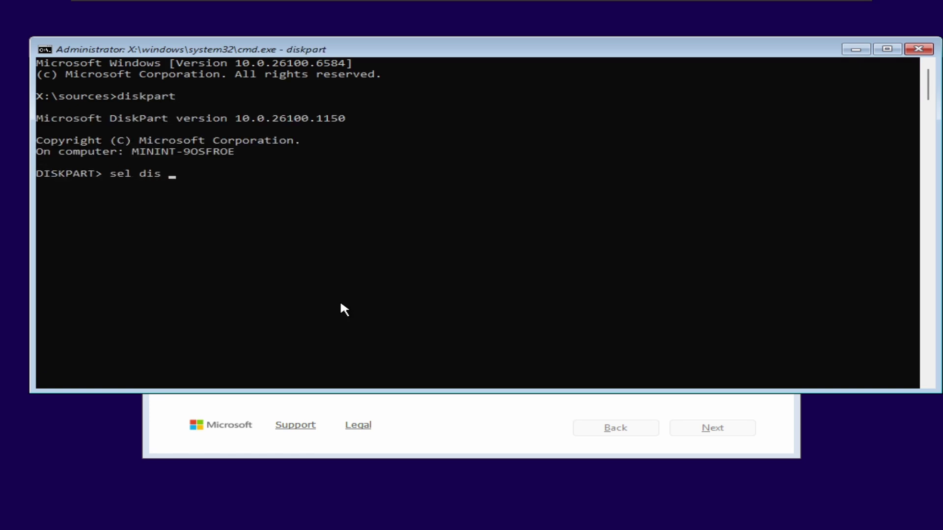
key(Return)
text(clean)
key(Return)
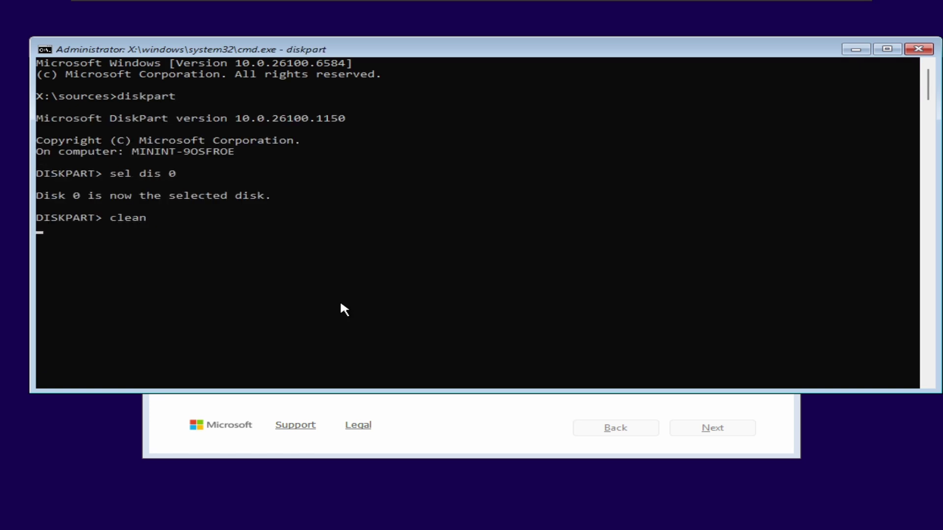
text(exit)
key(Return)
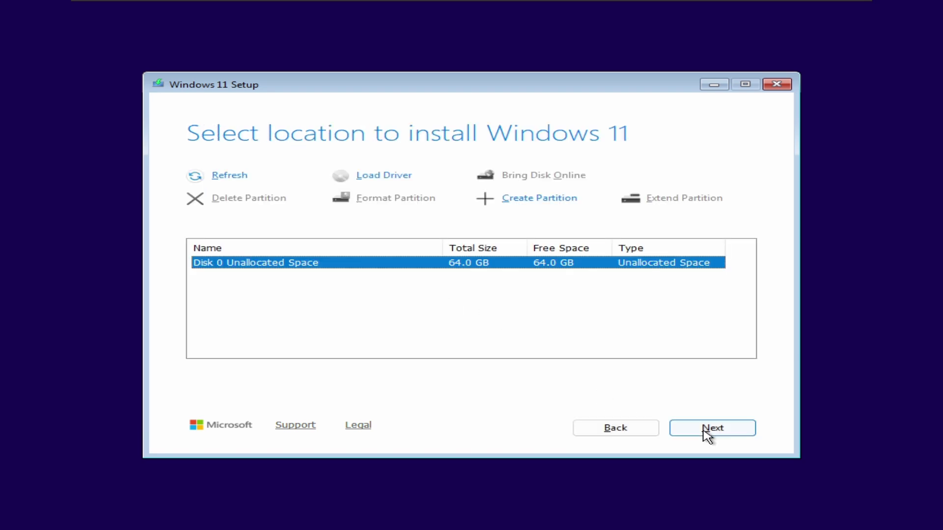
click(710, 428)
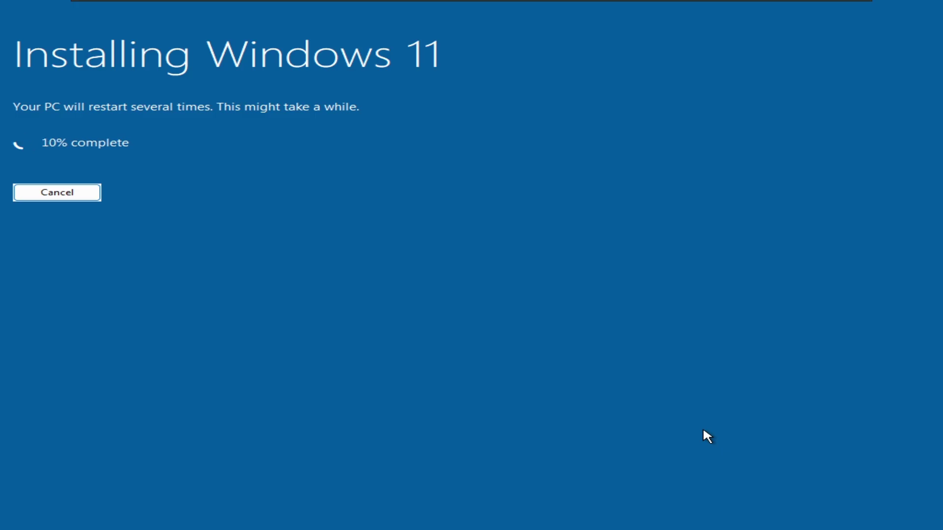
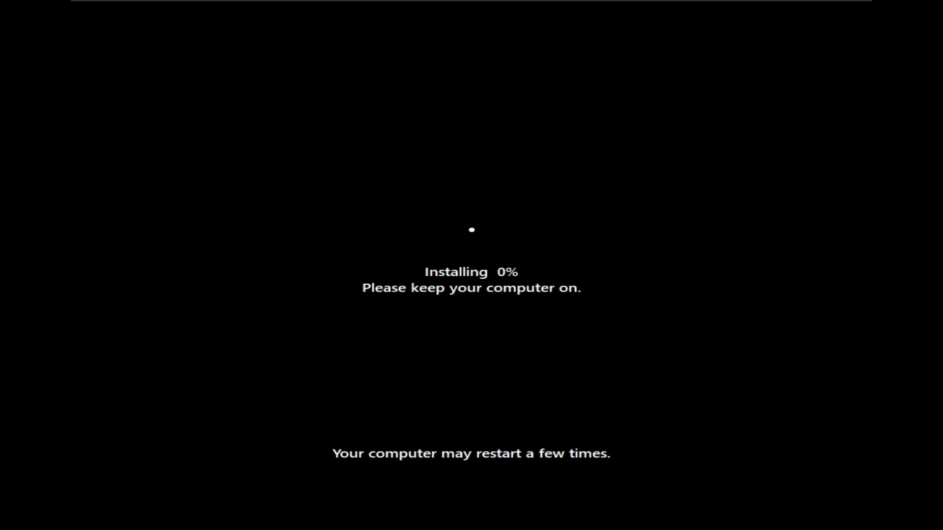
Run winver from a command prompt during installation to check the Windows version
key(shift+F10)
text(winver)
key(Return)
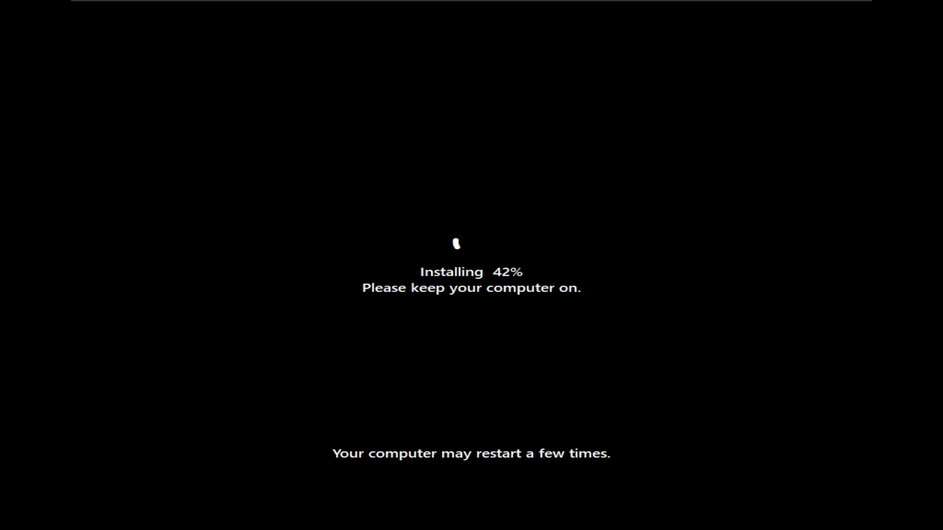
key(alt+Tab)
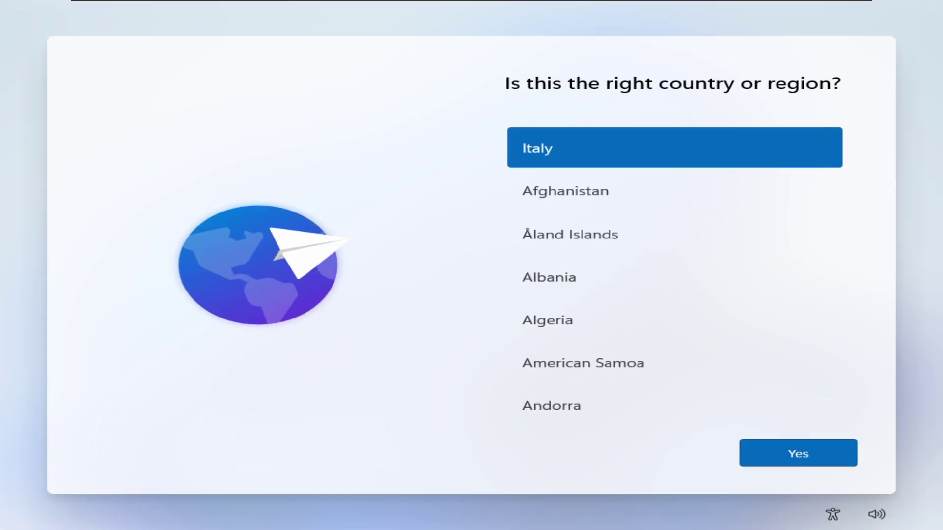
Confirm Italy as the country or region and accept the keyboard layout
click(790, 459)
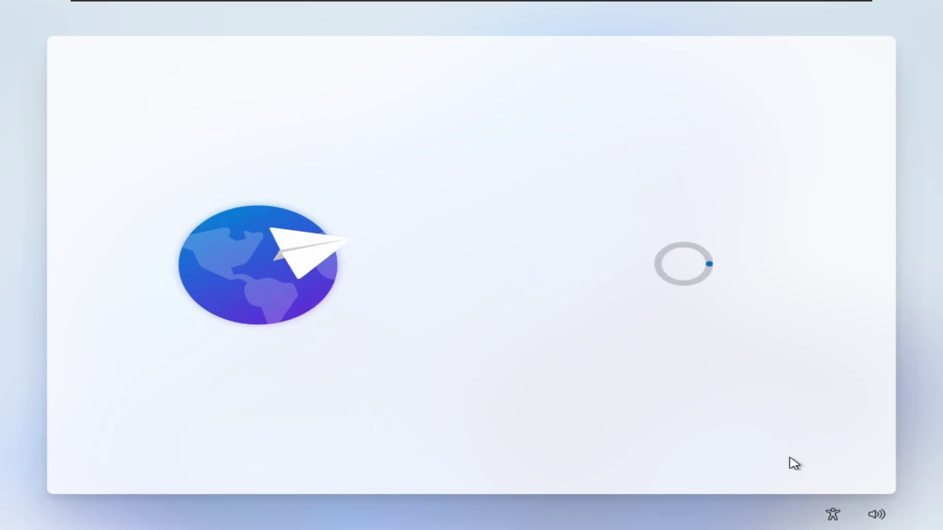
scroll(632, 306, down, 15)
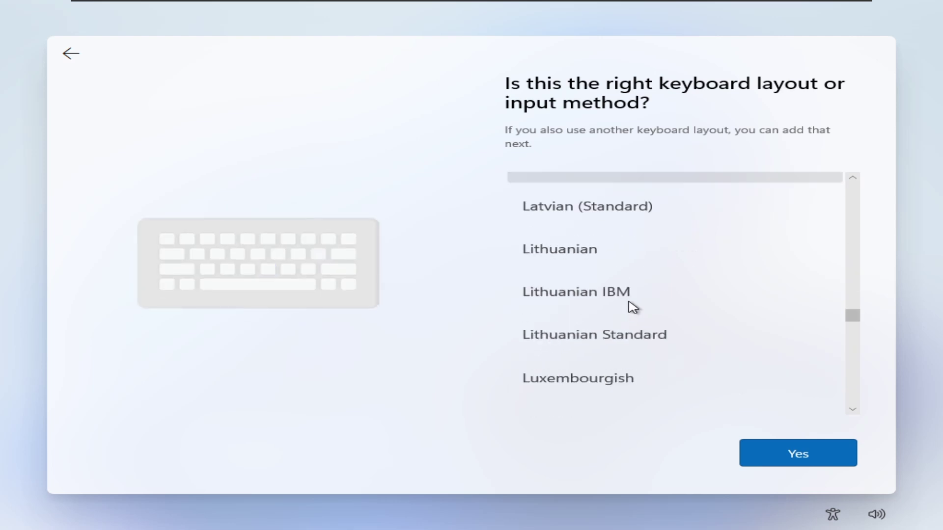
click(787, 451)
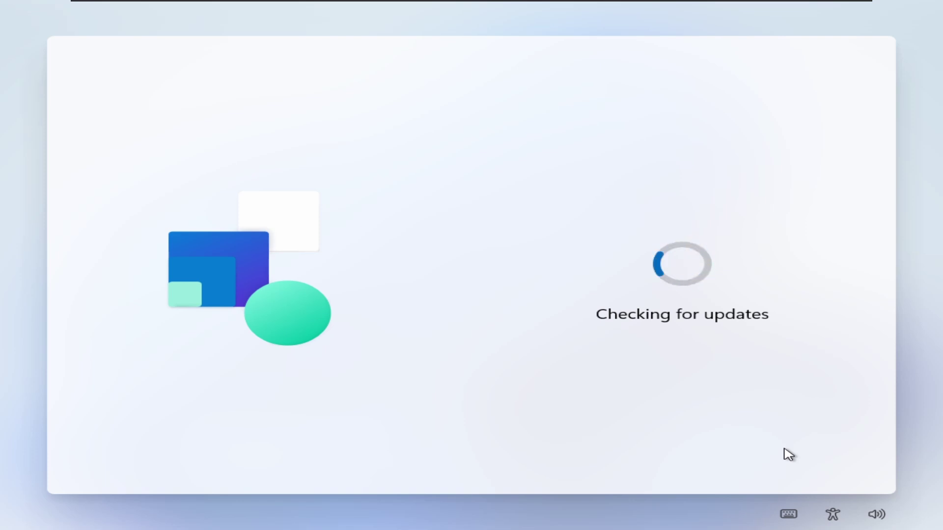
Name the device XPowerVM and continue the setup
key(shift+F10)
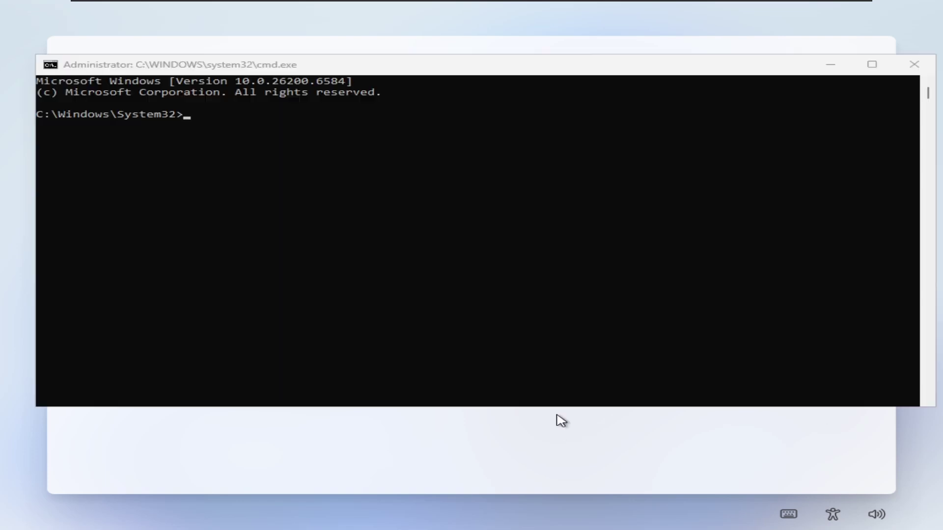
click(635, 278)
text(x)
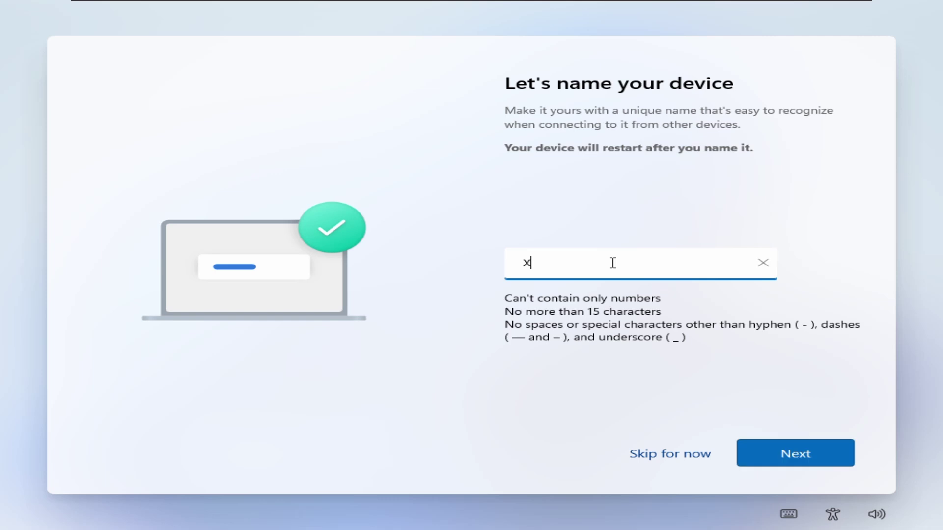
text(PowerVM)
key(Return)
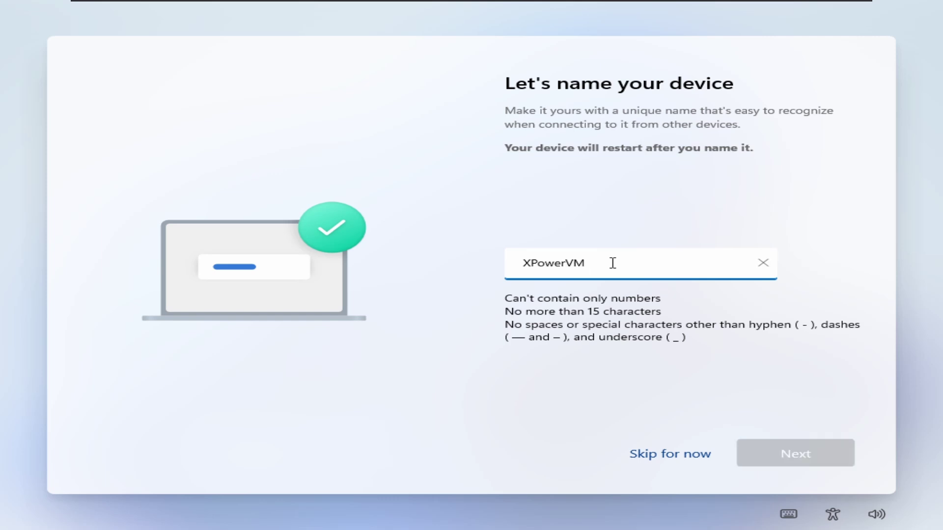
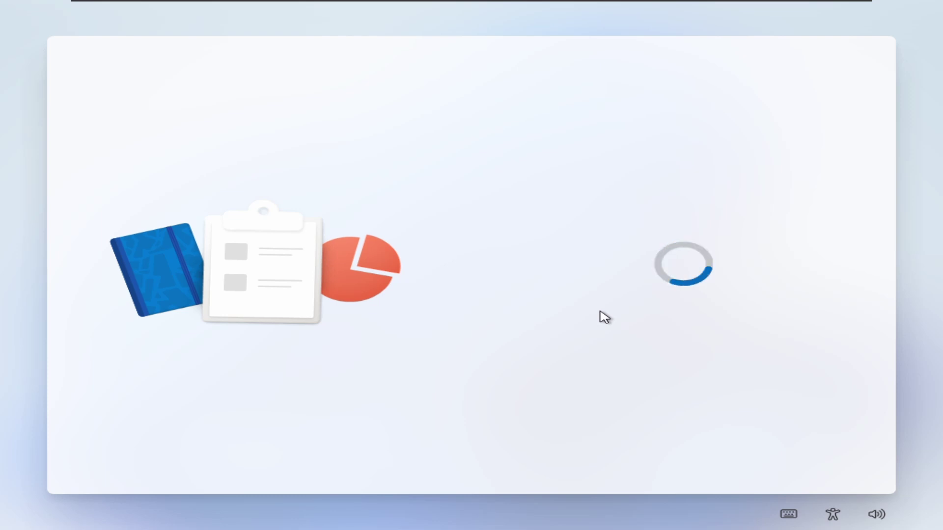
Enter the user name for the local account and continue through the account setup
text(X)
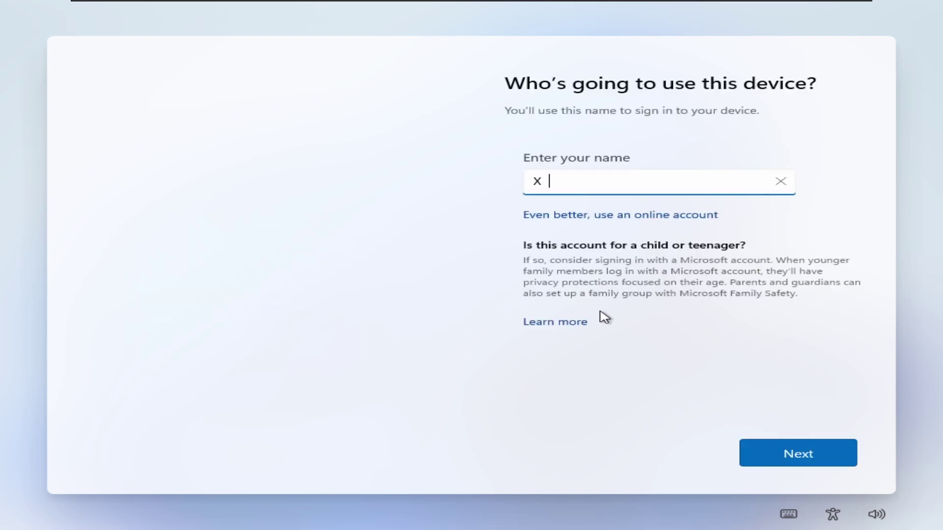
key(BackSpace)
text(Power)
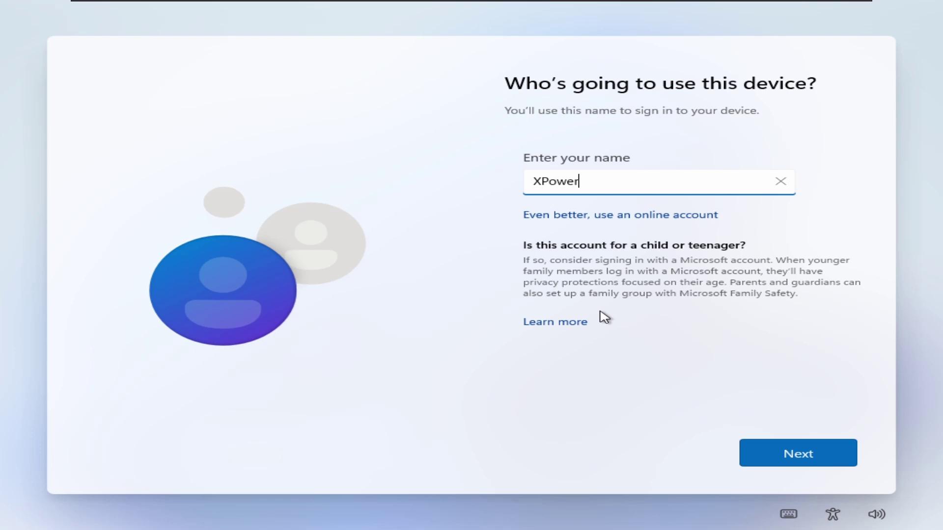
text(7125)
key(Return)
key(Return)
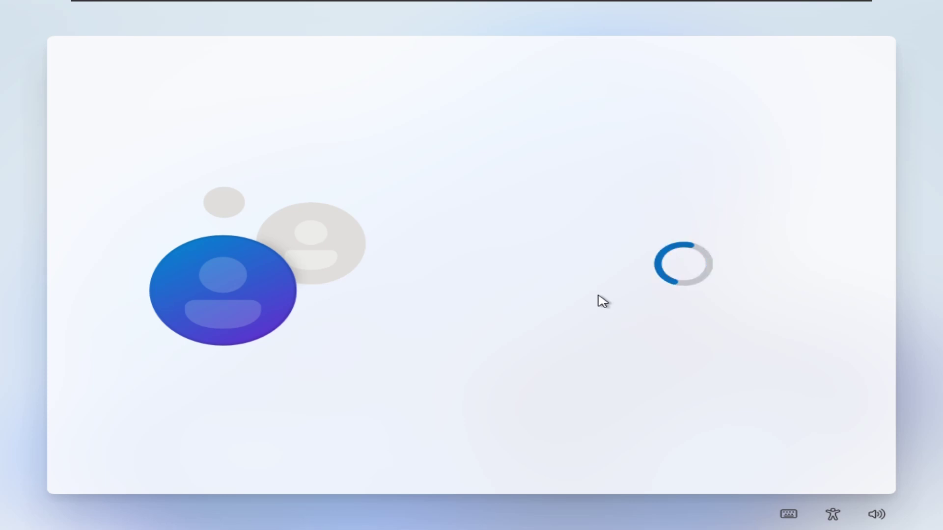
Decline location access and Find my device, and complete the remaining privacy settings
click(616, 372)
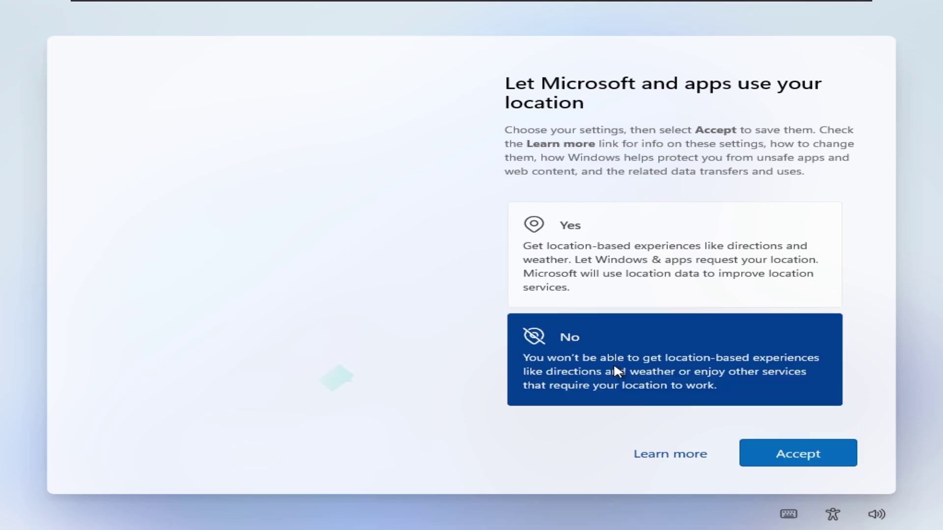
key(Return)
click(616, 372)
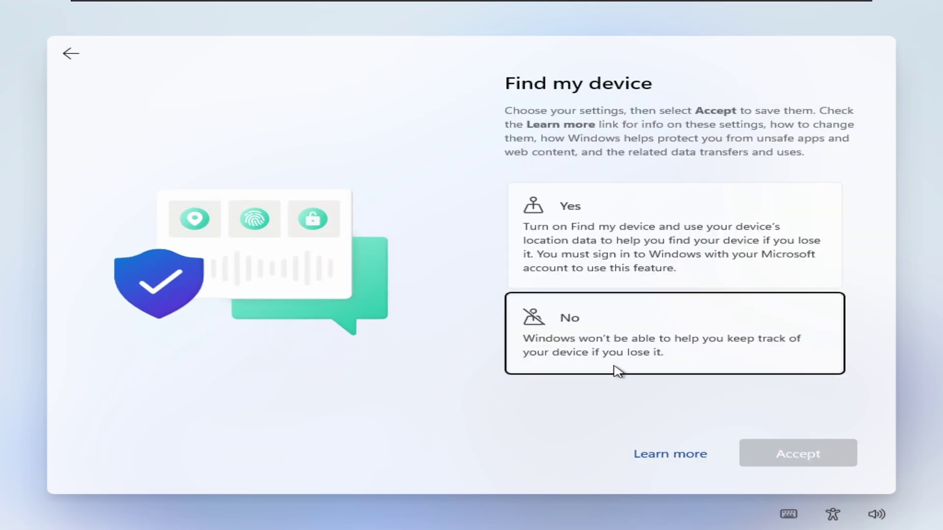
scroll(614, 371, down, 3)
click(613, 372)
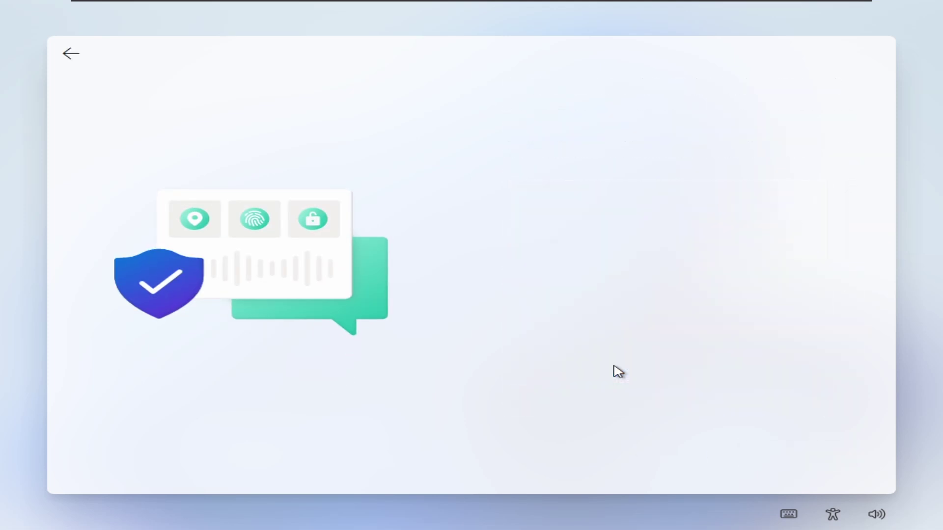
click(618, 371)
key(Return)
click(617, 372)
key(Return)
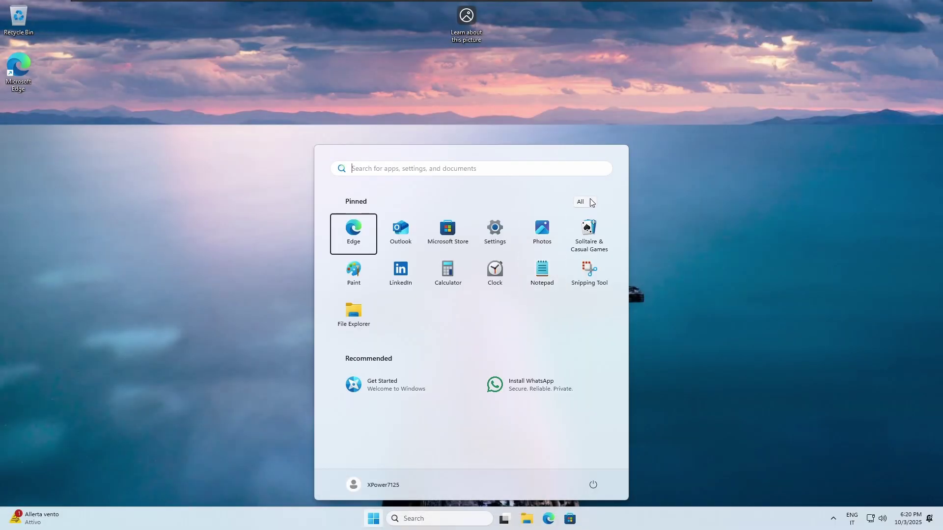
Browse the full list of installed apps and open Settings from it
click(580, 201)
scroll(537, 273, down, 10)
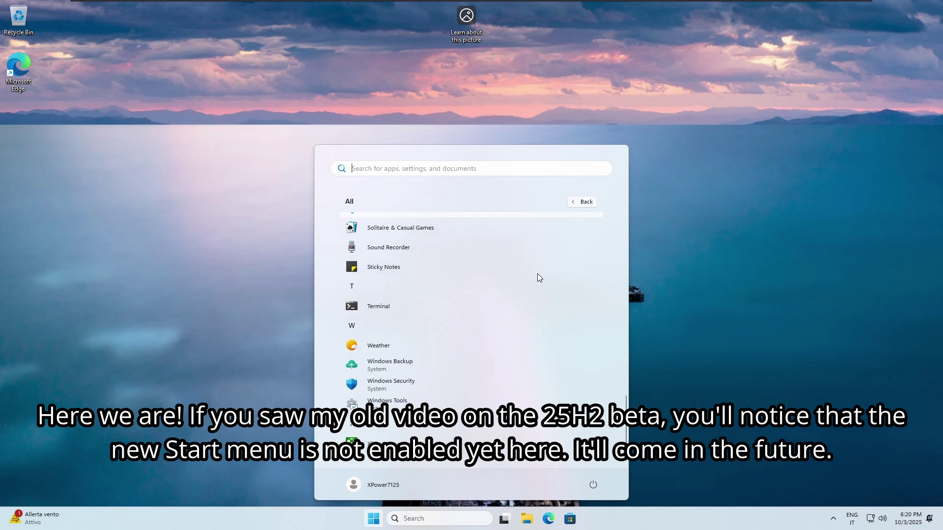
scroll(450, 290, up, 3)
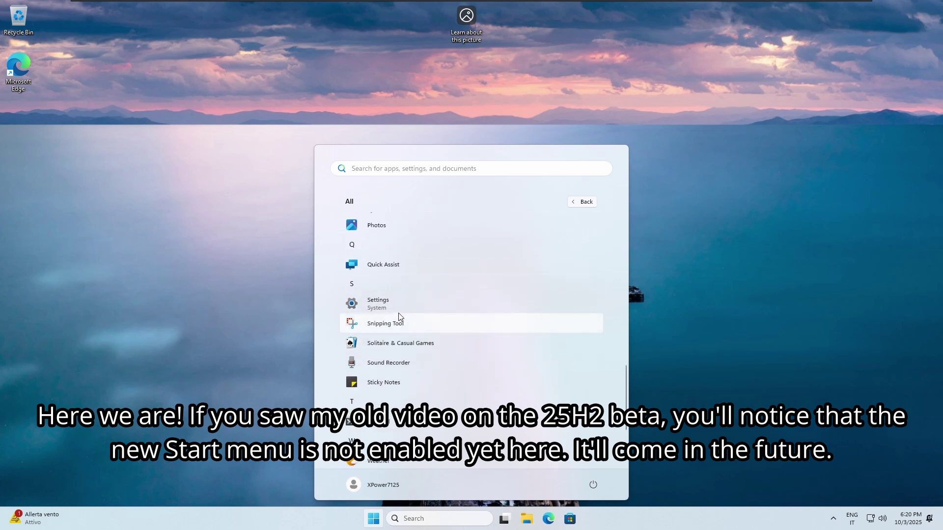
click(388, 305)
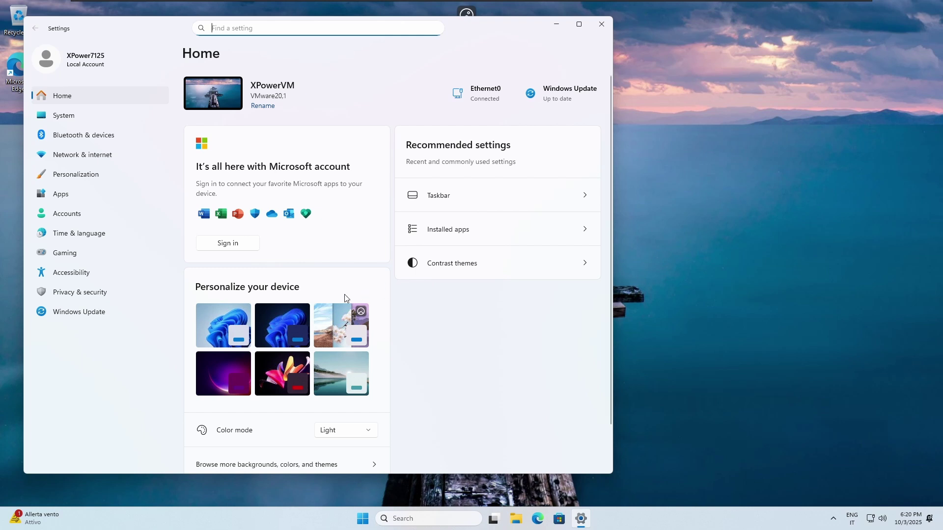
Apply the dark purple glow theme to the device and close Settings
click(345, 309)
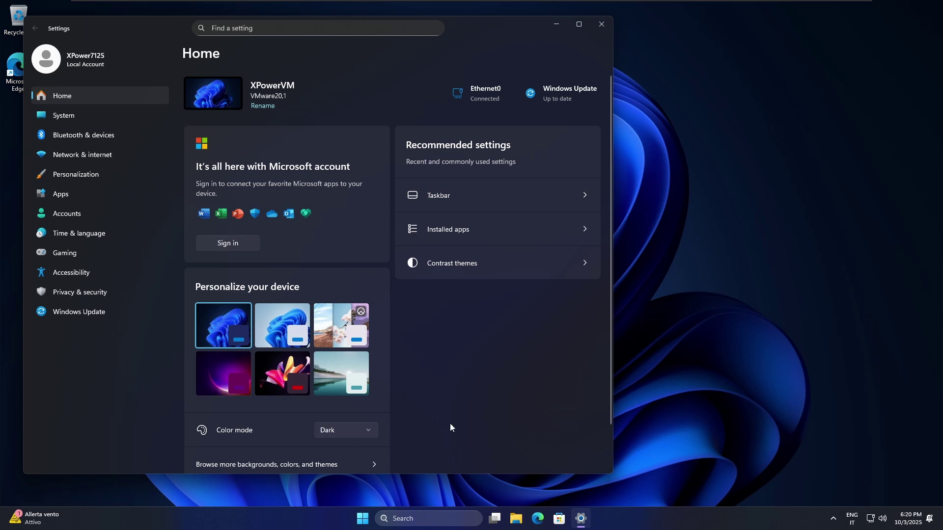
click(214, 366)
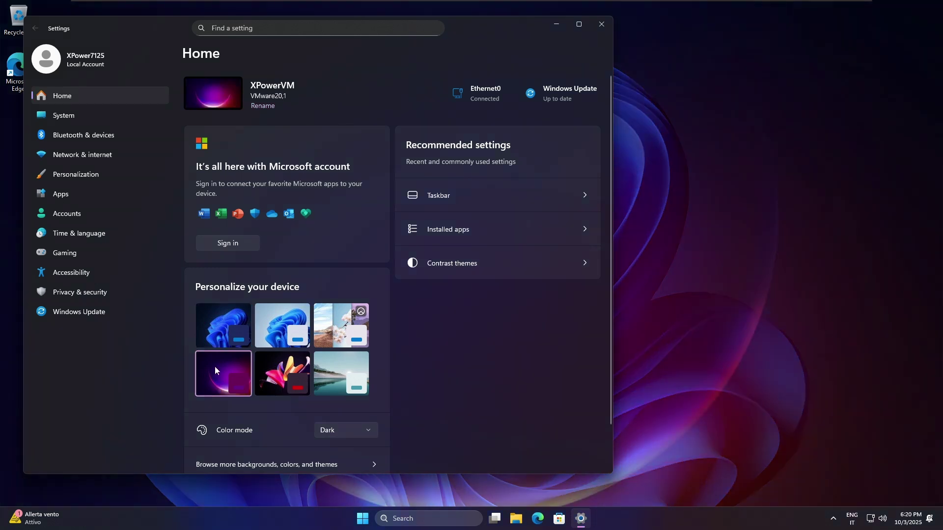
key(alt+F4)
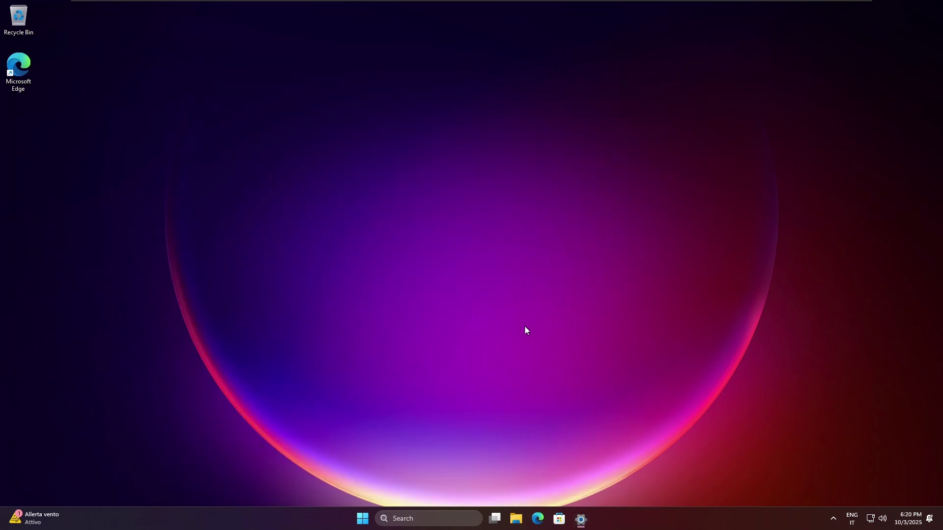
Review the pinned and recommended apps in the Start menu and close it
key(super)
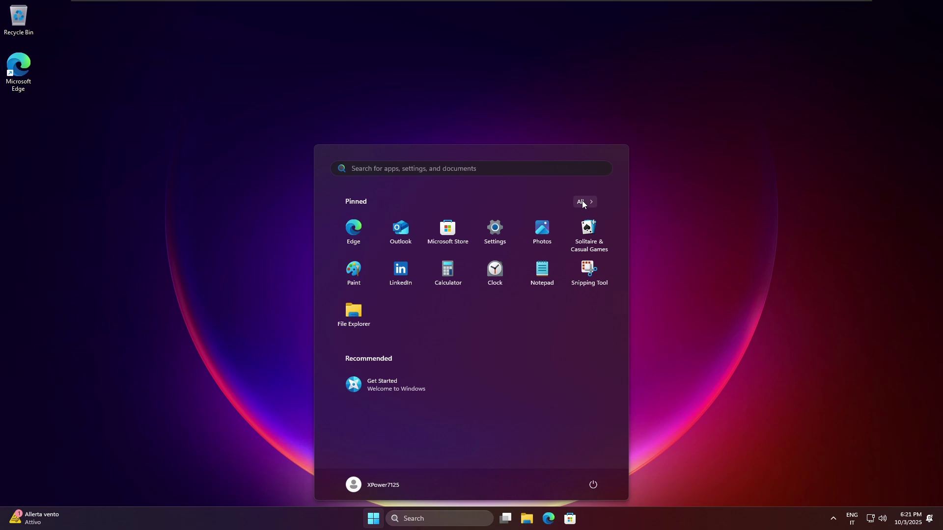
key(Down)
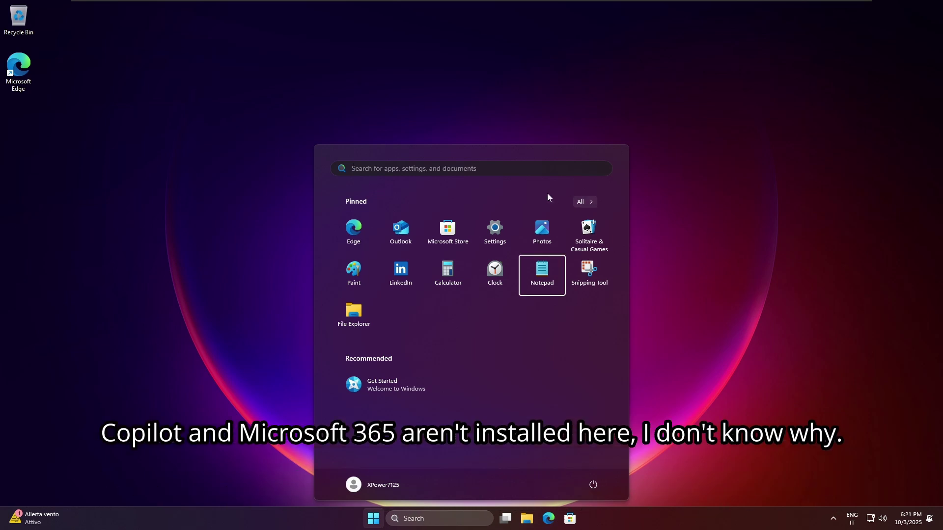
key(Home)
key(Escape)
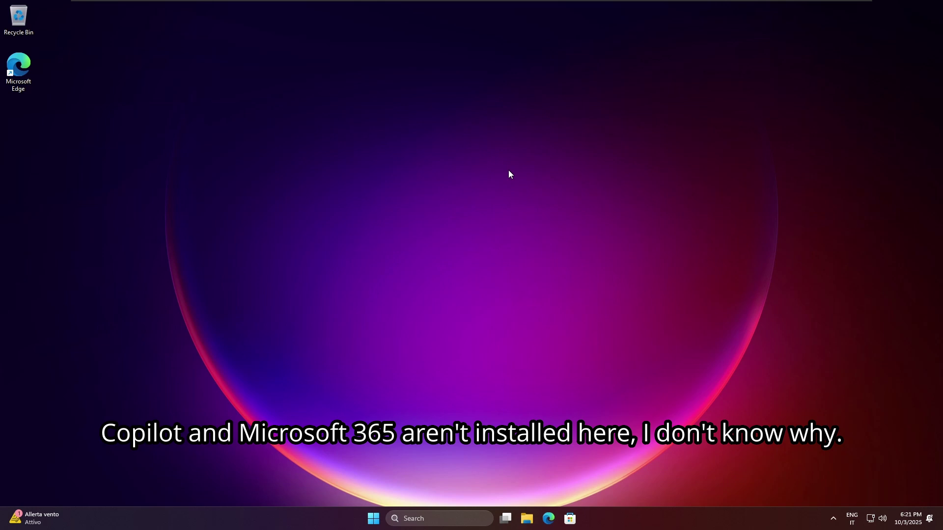
Run winver to display the version information of the installed Windows
key(super+r)
text(winver)
key(Return)
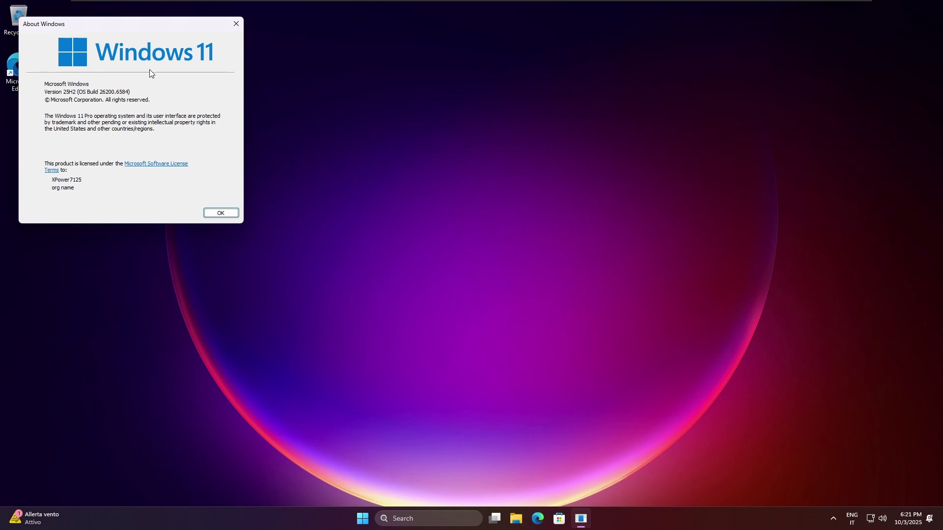
Close the version window, open This PC and check the properties of Local Disk (C:)
key(Return)
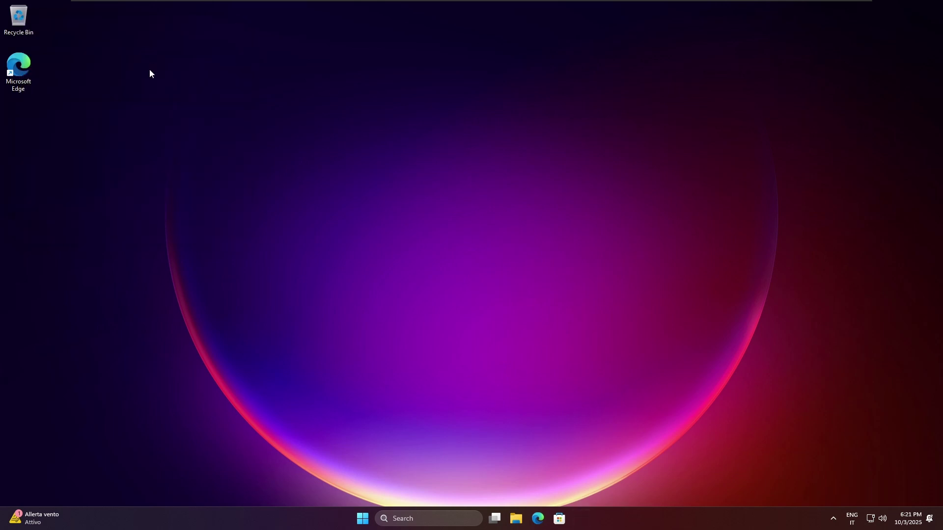
key(super+e)
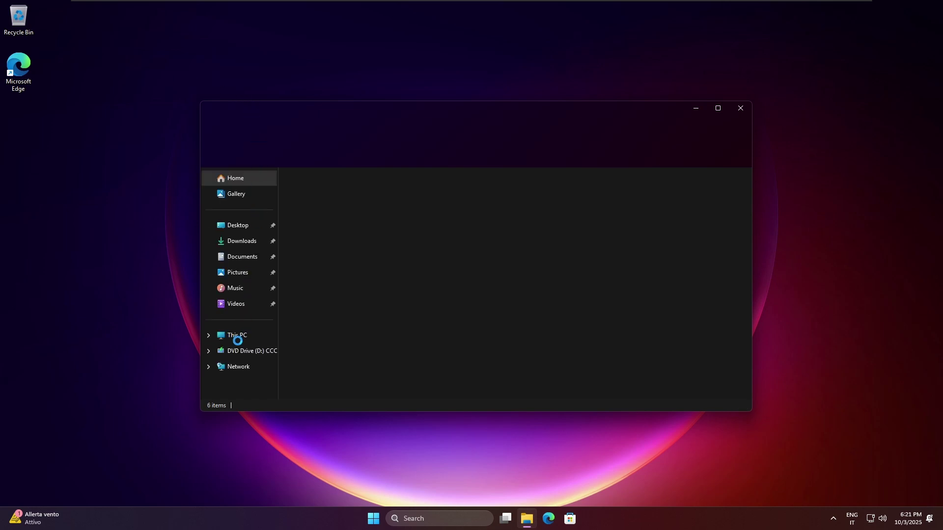
click(248, 342)
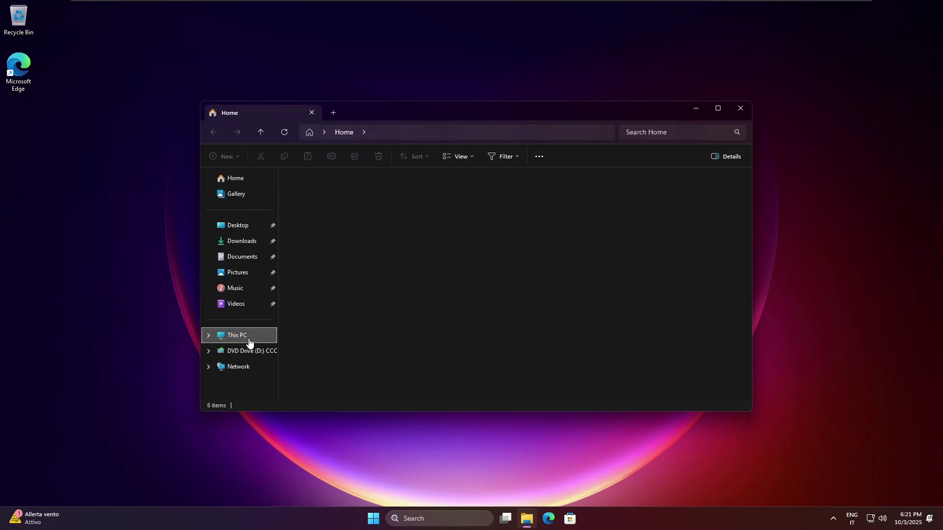
click(390, 197)
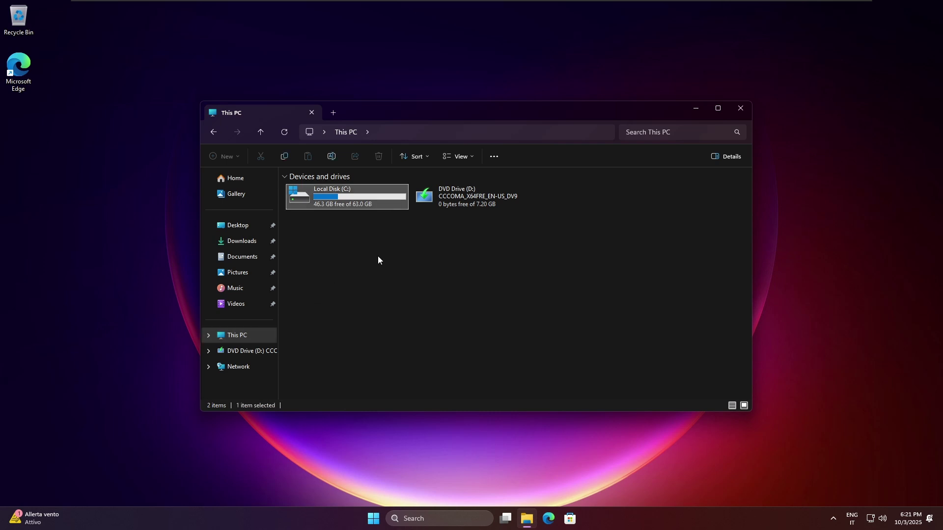
key(alt+Return)
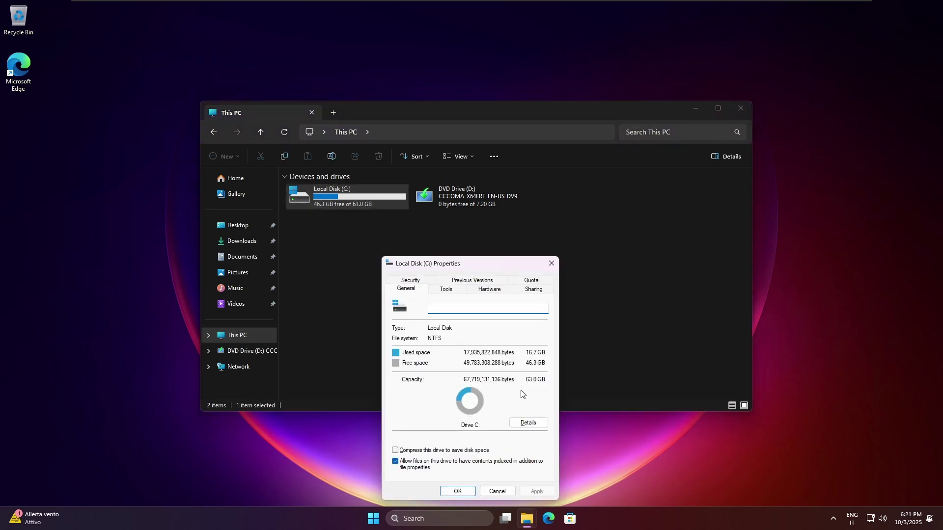
key(Escape)
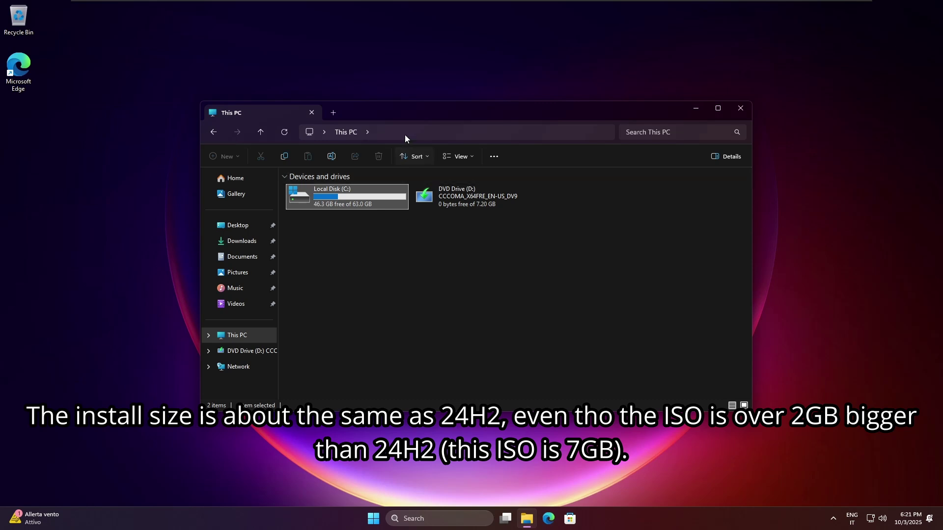
Show the desktop and advance it twice to the next background picture of the theme
drag(404, 115, 714, 388)
key(super+d)
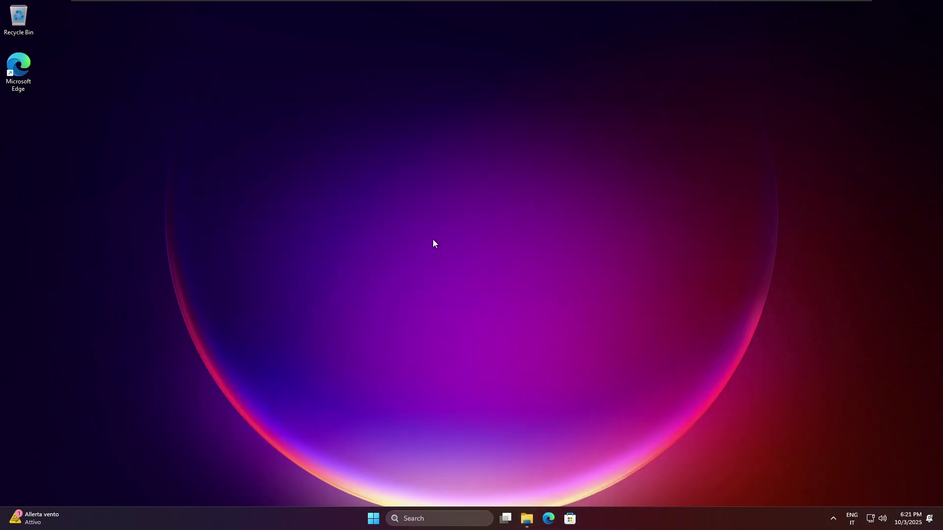
right_click(381, 291)
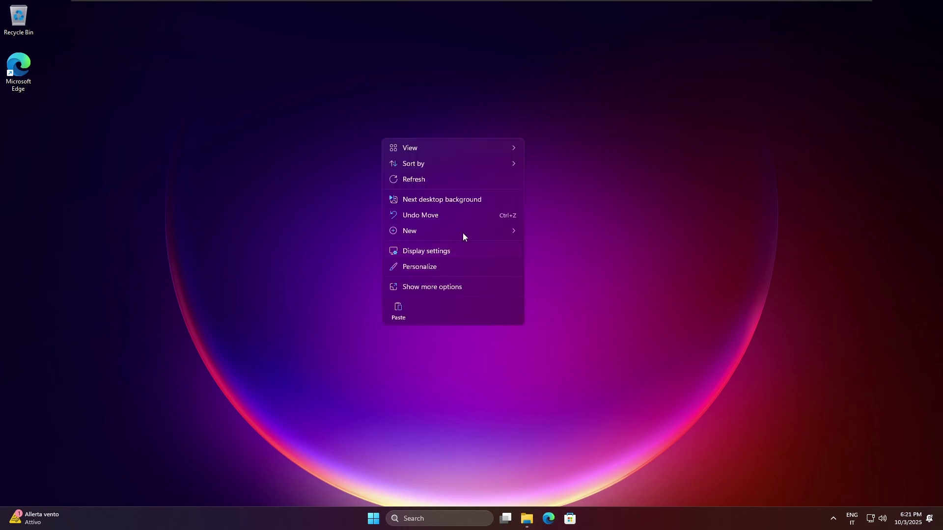
click(480, 199)
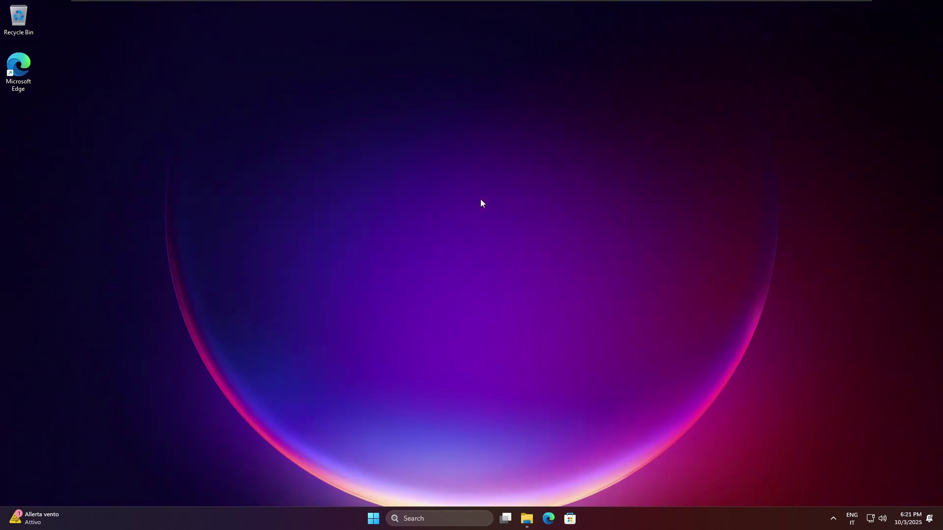
key(super+e)
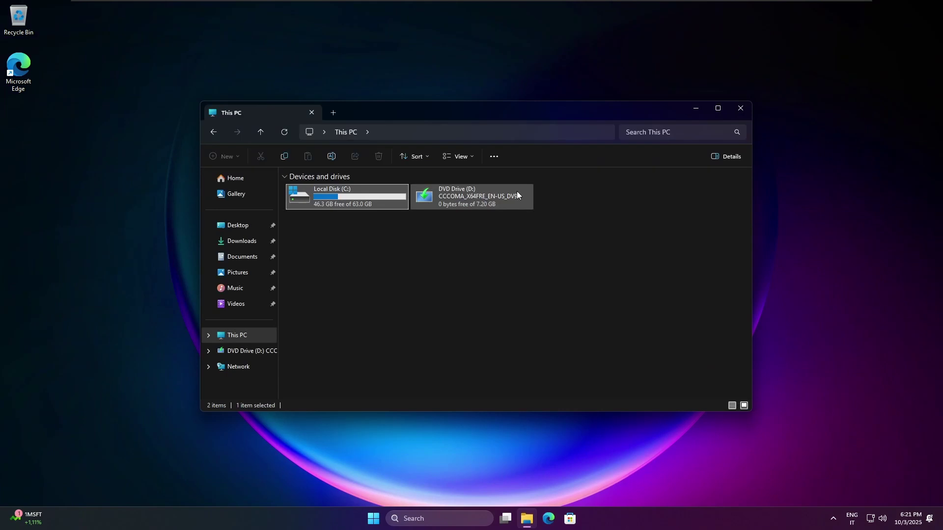
key(super+d)
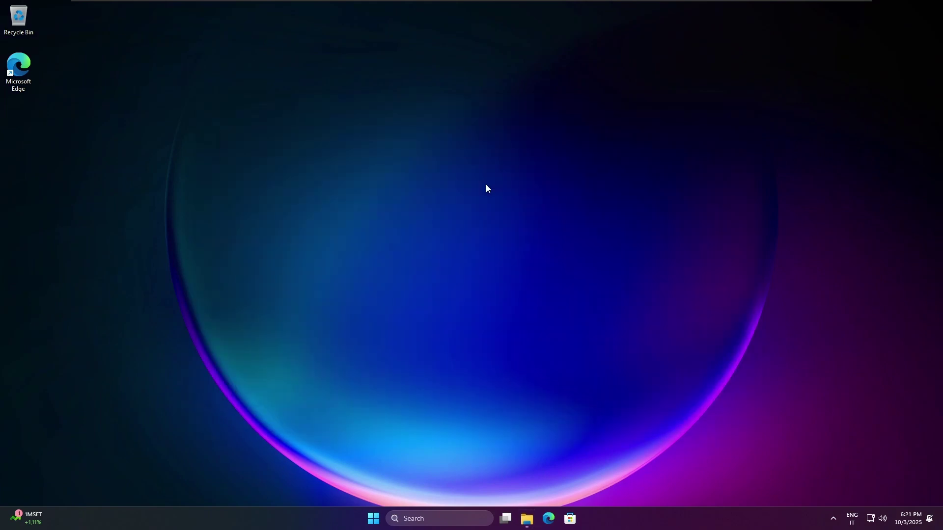
right_click(486, 189)
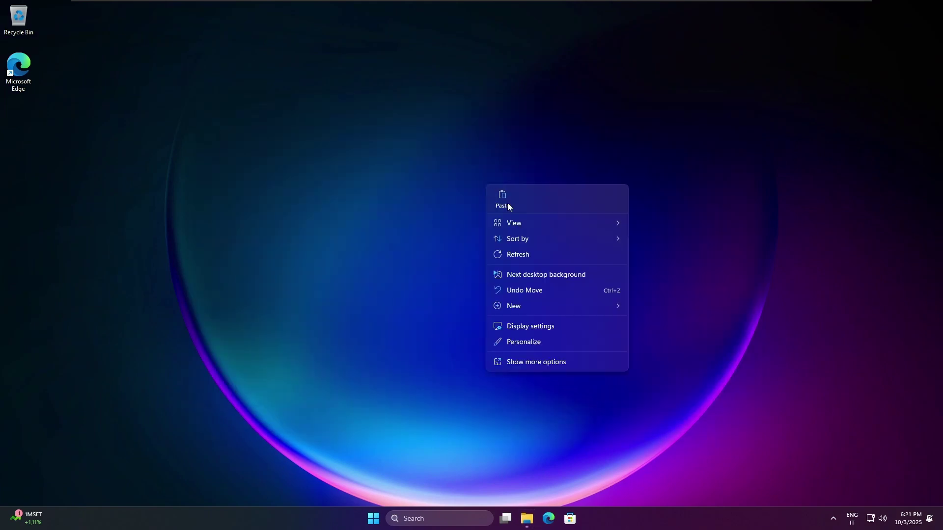
click(569, 272)
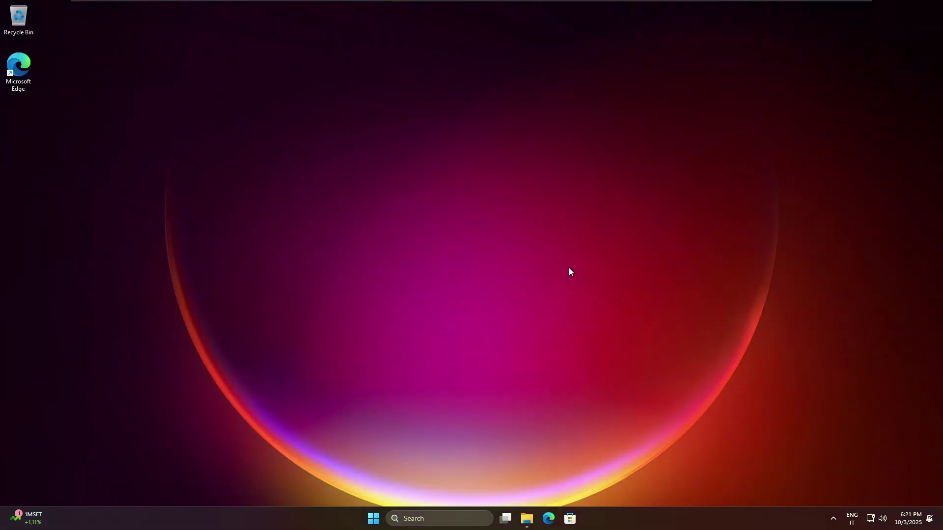
Bring back the File Explorer window, try moving it around the screen and close it
key(super+e)
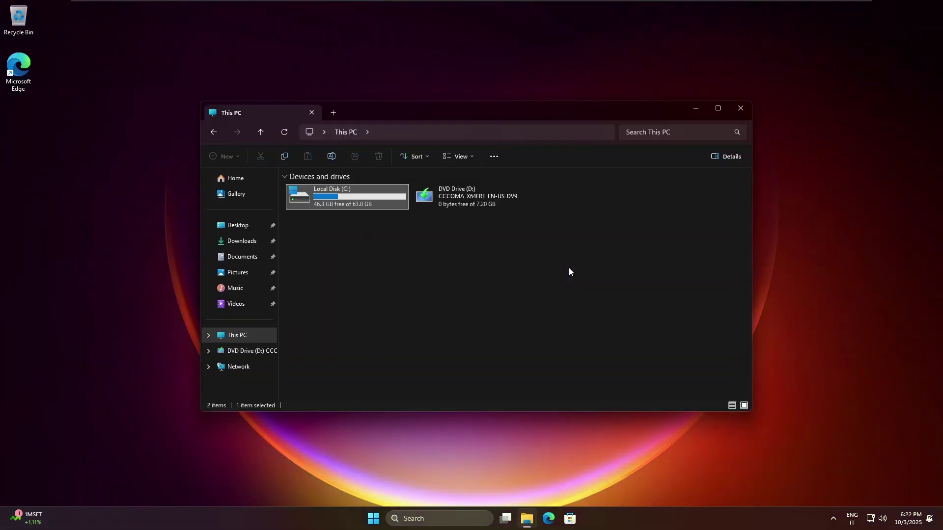
drag(533, 122, 800, 339)
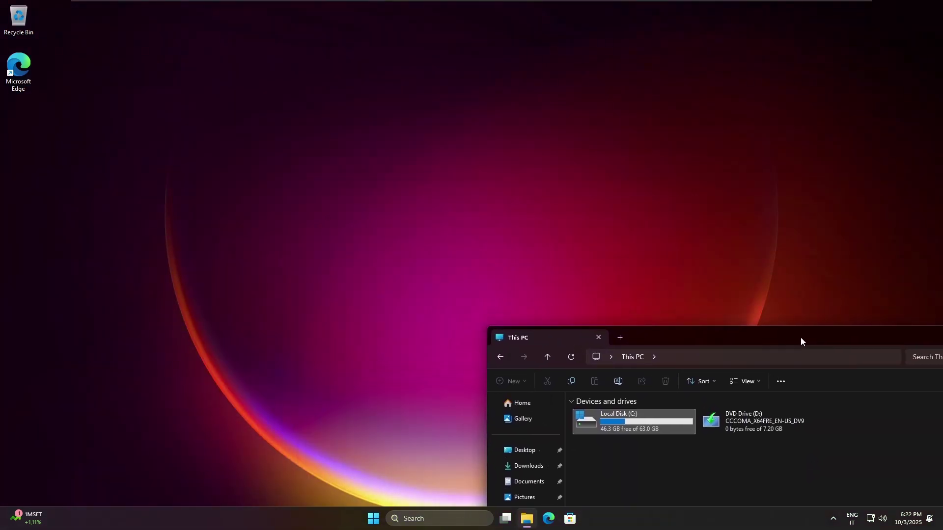
key(Escape)
key(alt+F4)
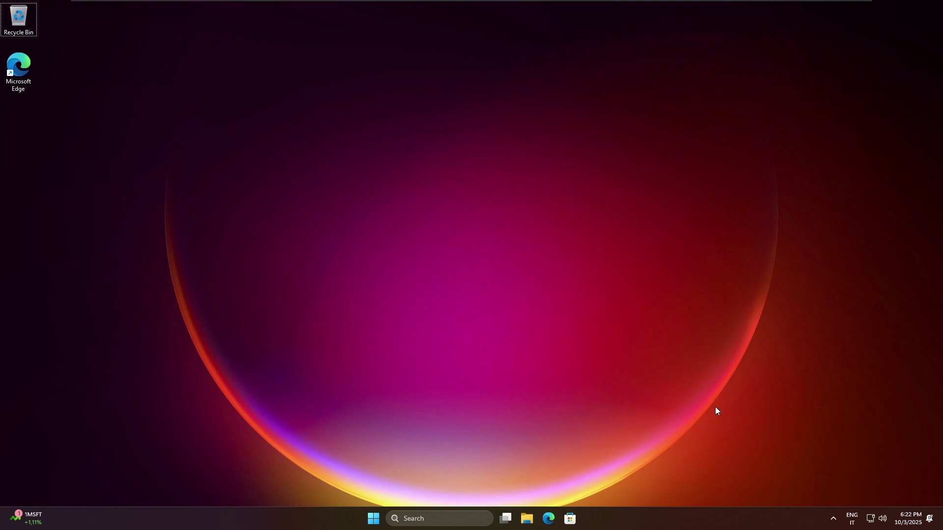
drag(690, 425, 551, 329)
Browse the full list of installed apps, open Notepad from it and close Notepad after a look
key(super)
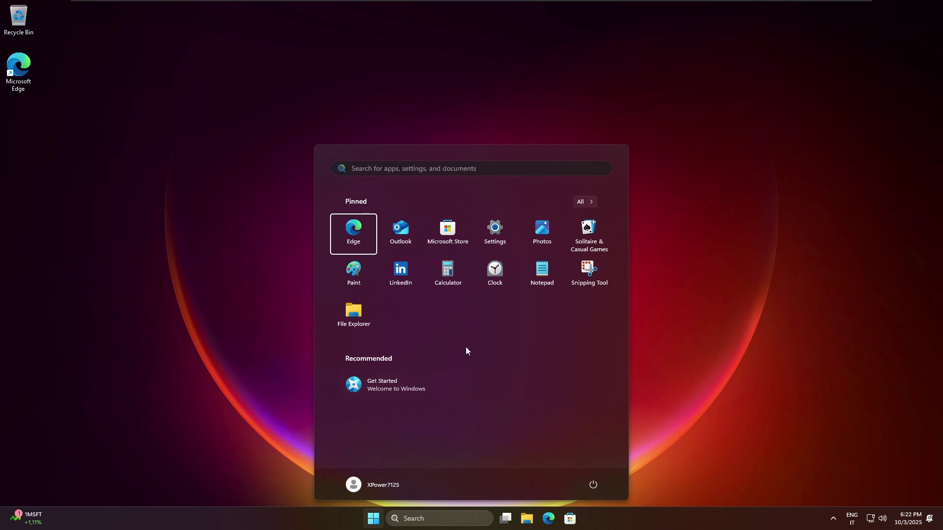
click(588, 203)
scroll(415, 347, down, 5)
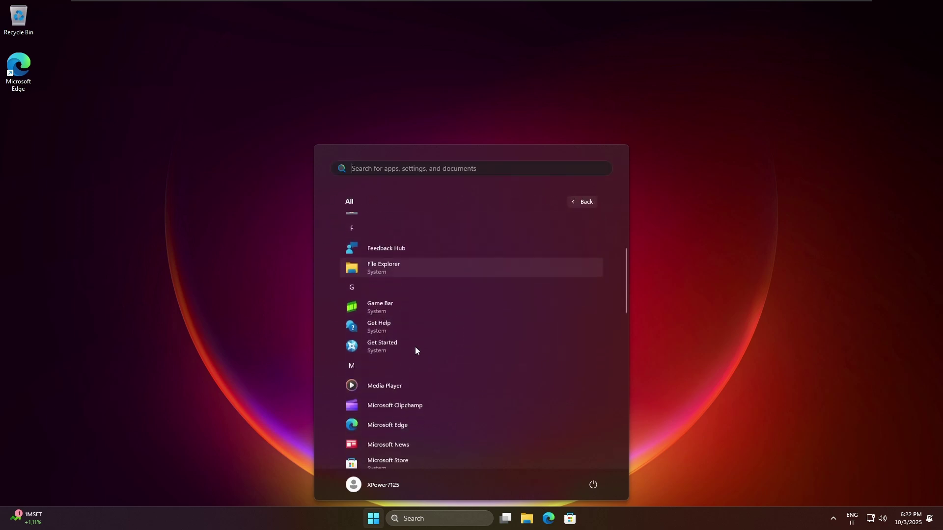
scroll(415, 347, down, 5)
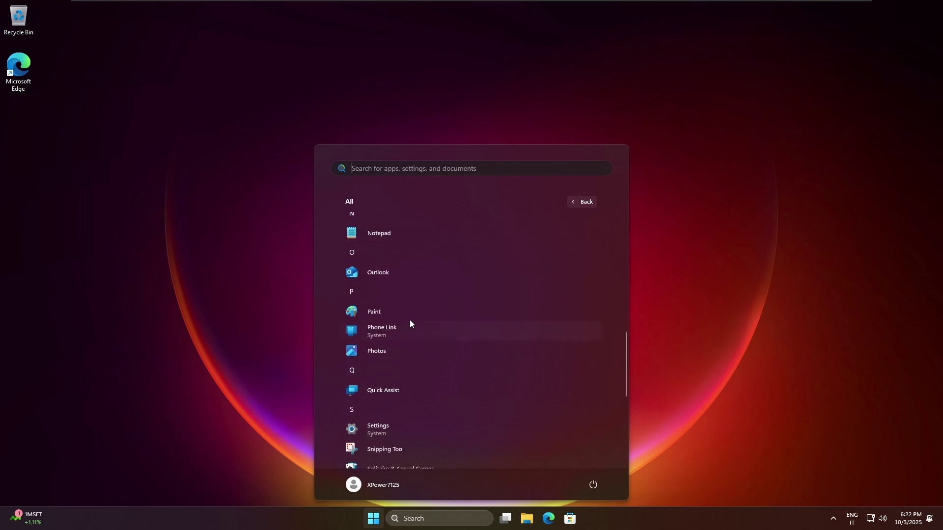
click(391, 236)
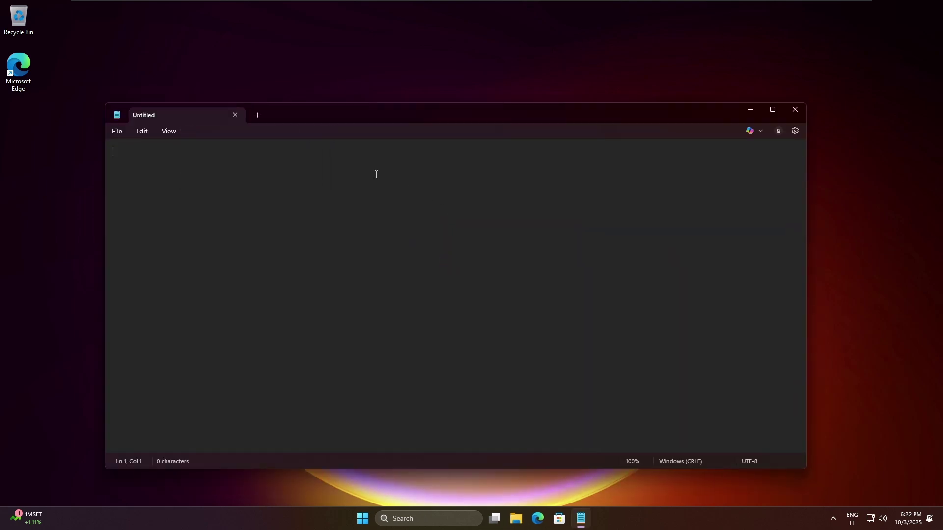
click(794, 111)
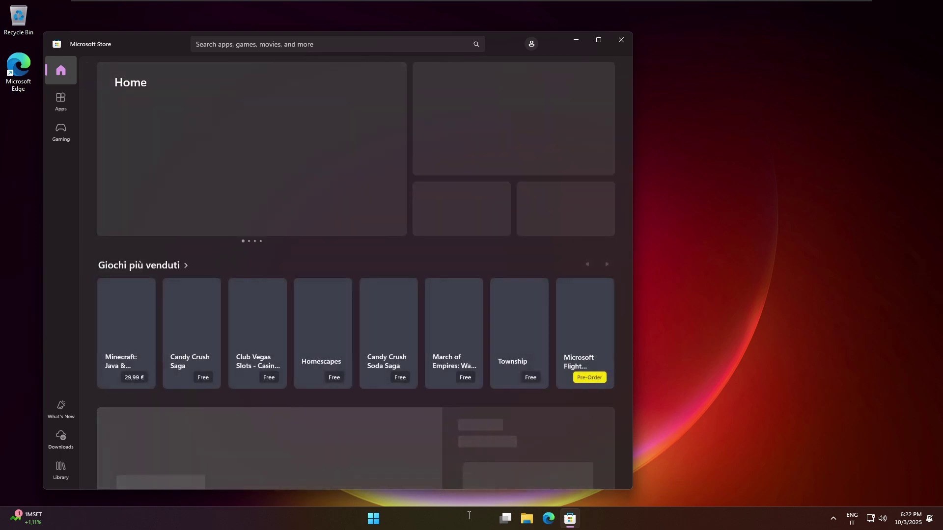
View the Updates & downloads page of the Microsoft Store
click(373, 517)
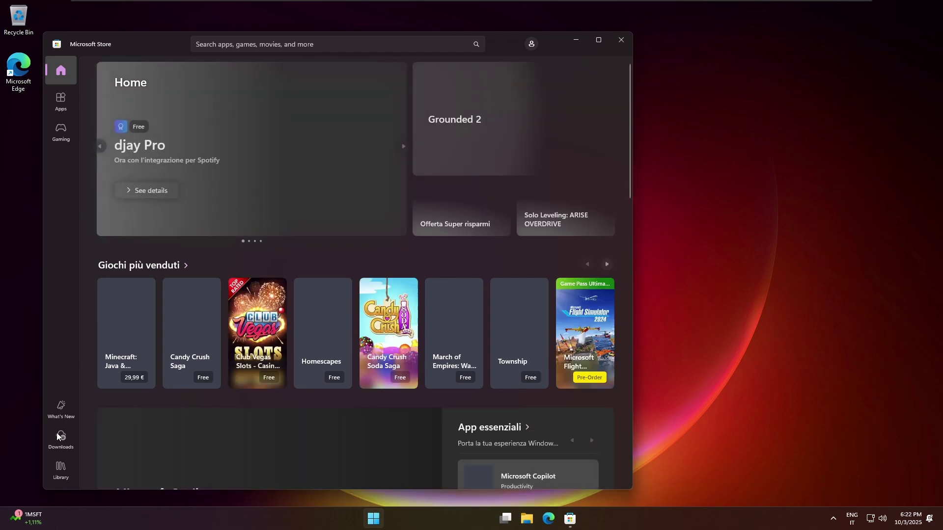
click(57, 436)
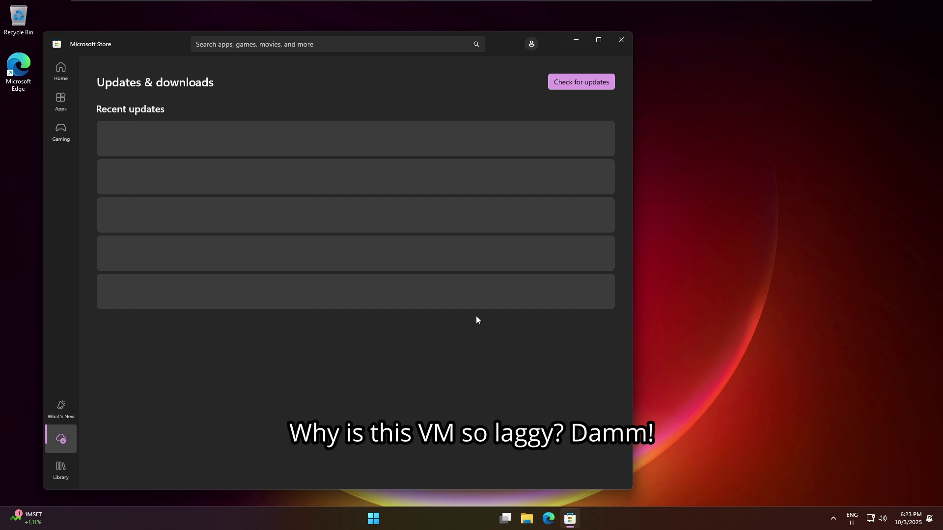
Open the taskbar settings and bring the Settings window in front of the Microsoft Store
right_click(588, 521)
click(625, 502)
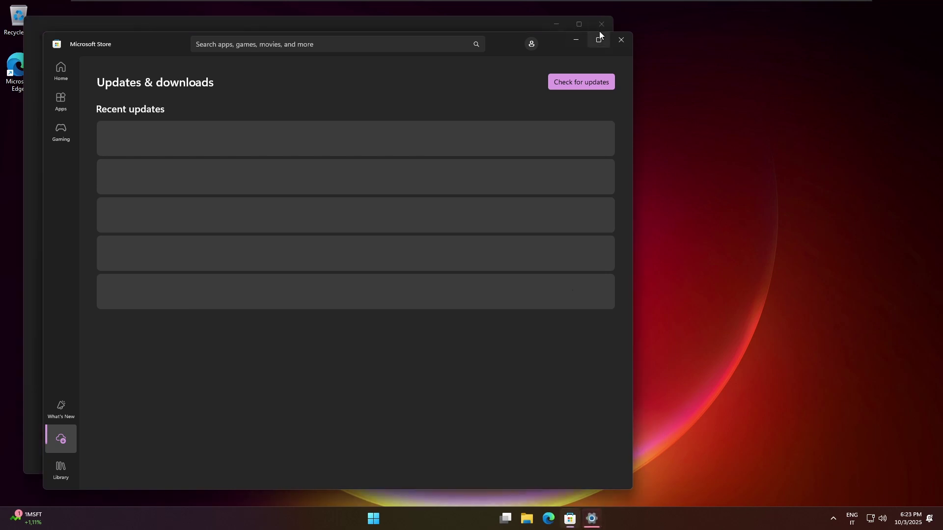
key(super+z)
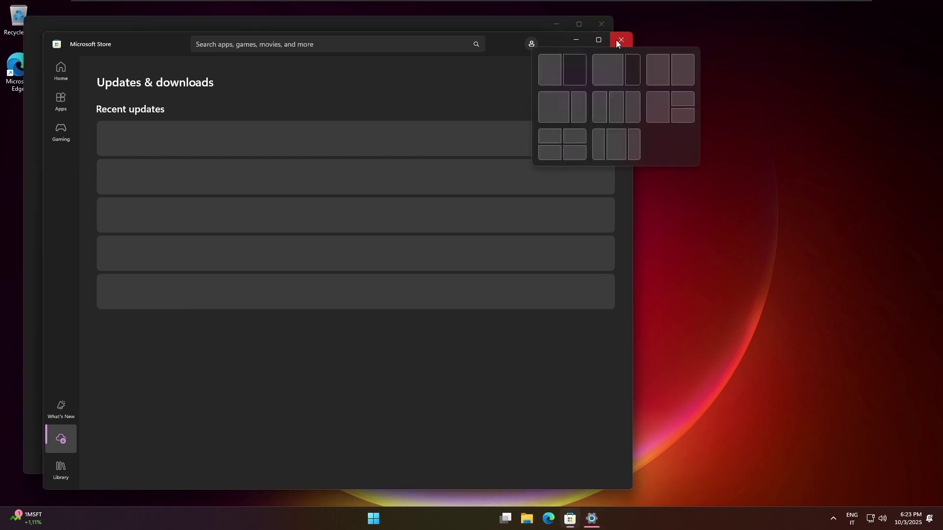
click(526, 28)
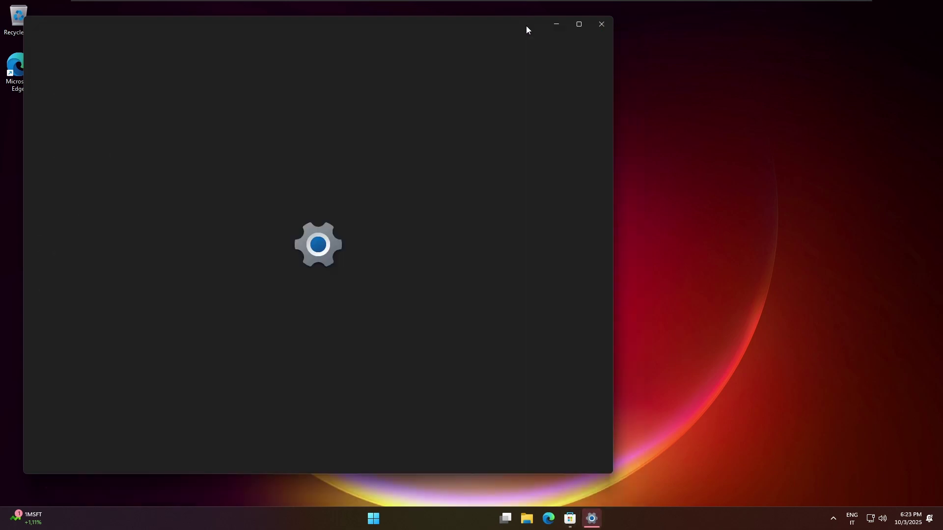
Switch the taskbar's search item to Search icon and label and try the Start menu
click(557, 120)
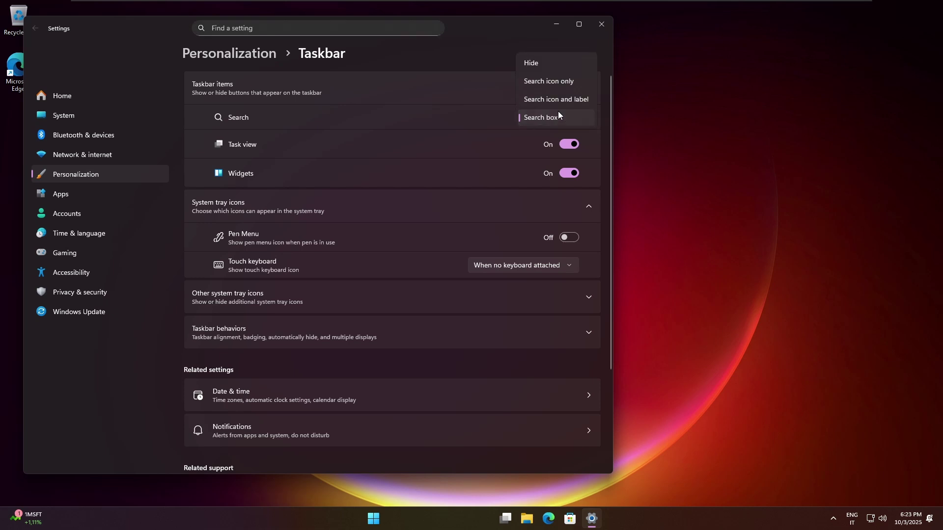
click(568, 95)
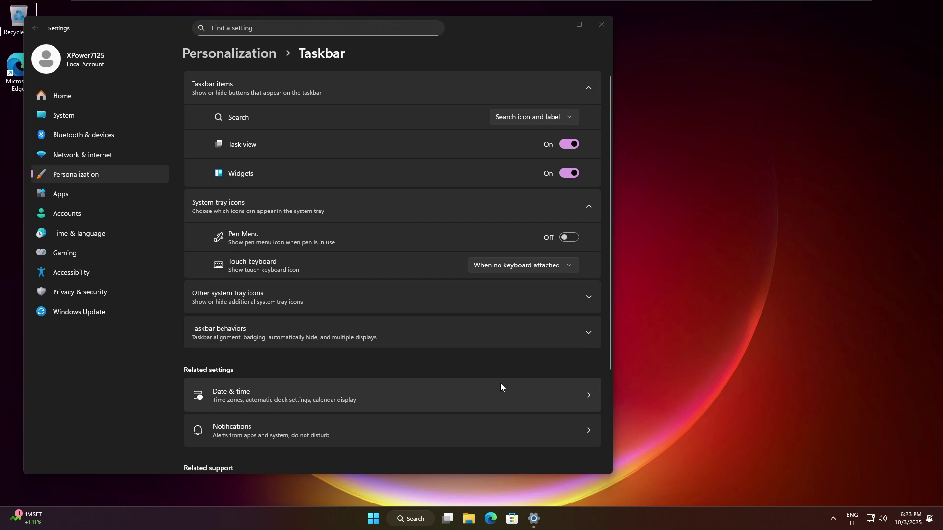
key(super)
key(super)
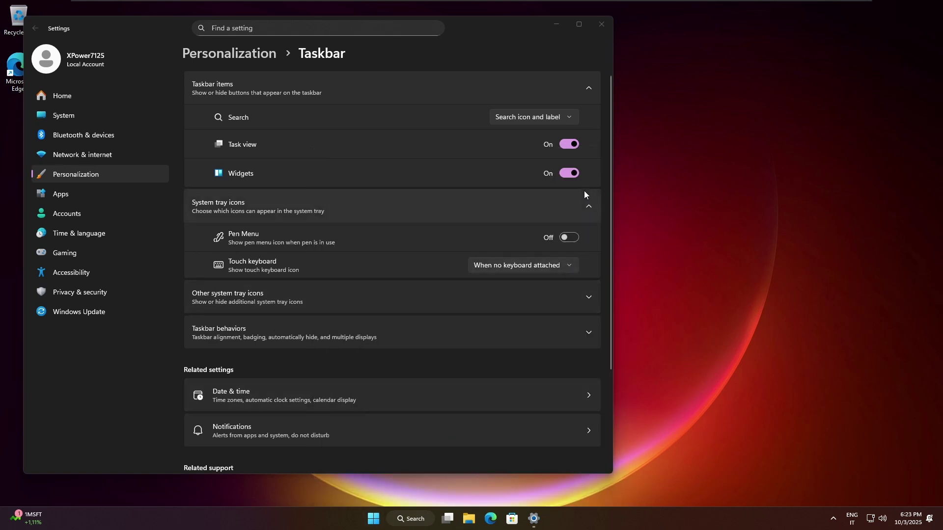
Set the taskbar's search item to Search box and close Settings
click(559, 118)
click(544, 140)
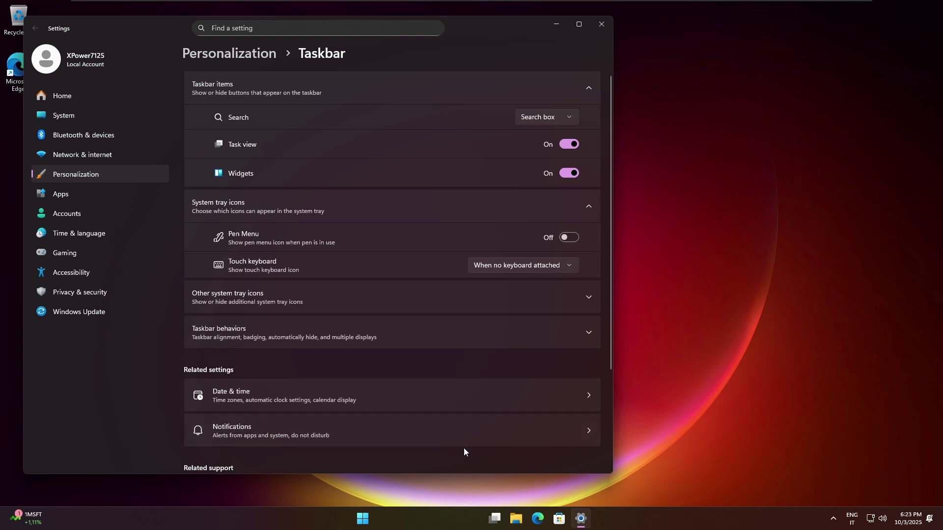
key(alt+F4)
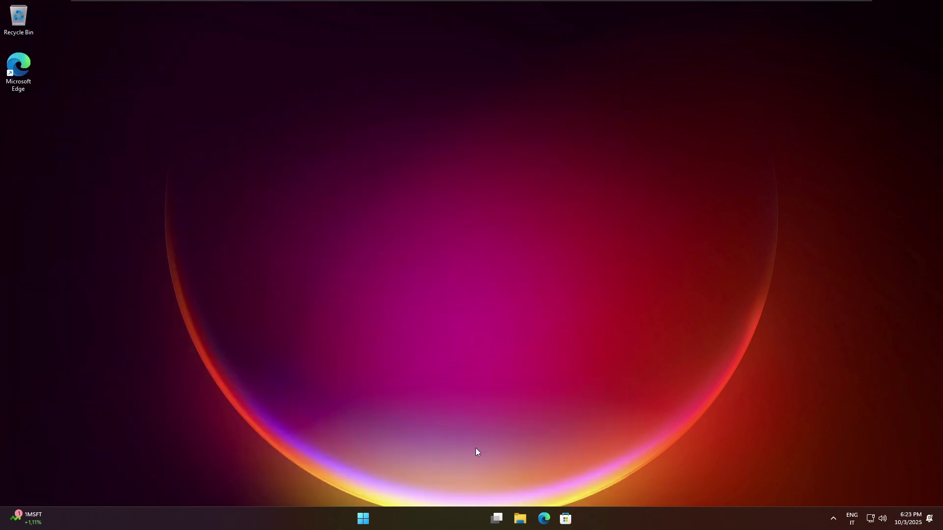
Open a File Explorer window alongside Task Manager and restart the Windows Explorer process
key(ctrl+shift+Escape)
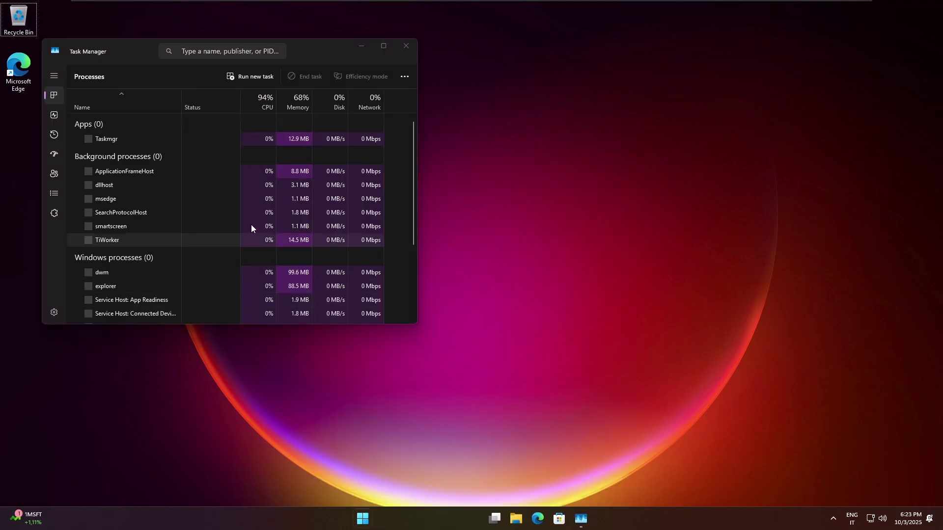
key(super+e)
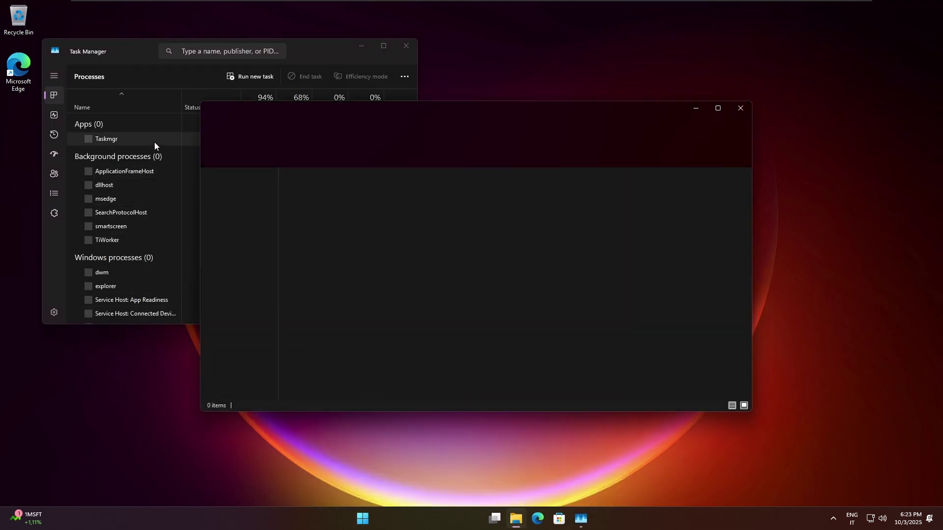
click(158, 143)
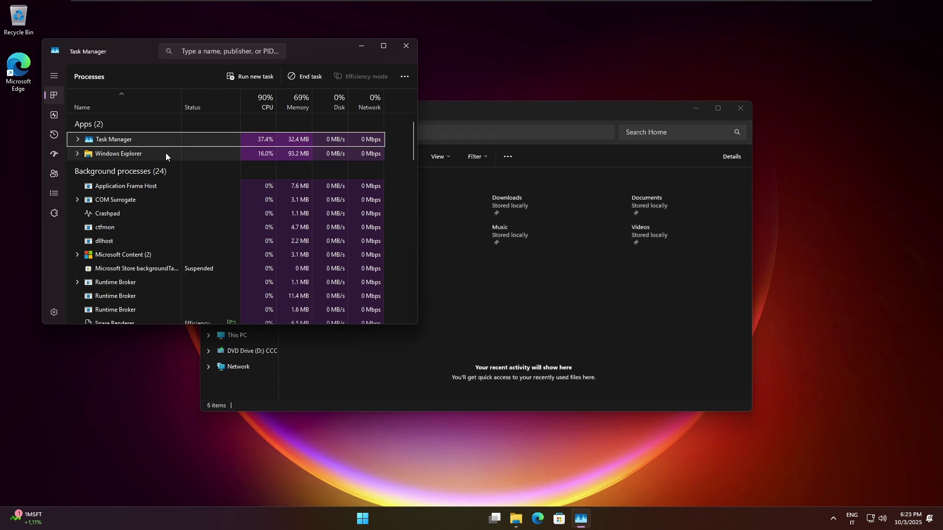
right_click(165, 156)
click(155, 164)
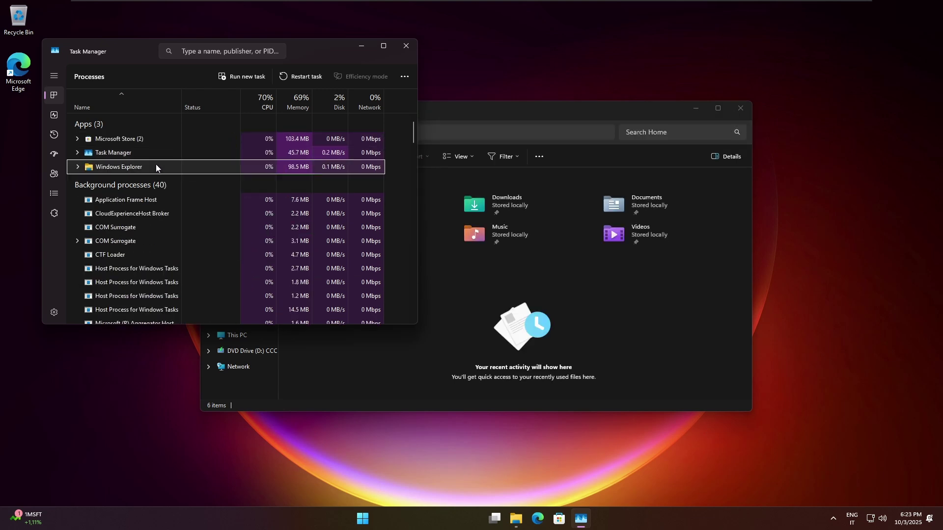
right_click(166, 165)
click(205, 182)
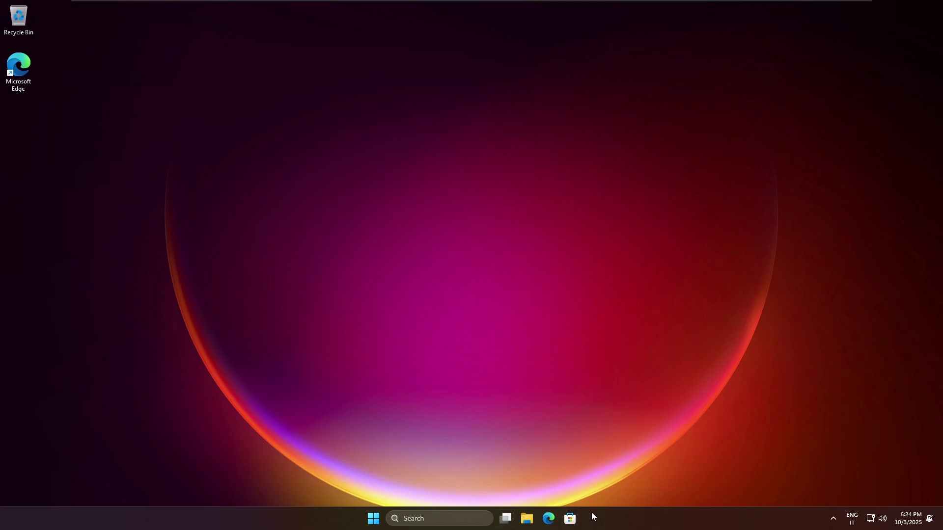
Set the taskbar alignment to Left in the taskbar behaviors, close Settings and open the Start menu
right_click(608, 523)
click(505, 314)
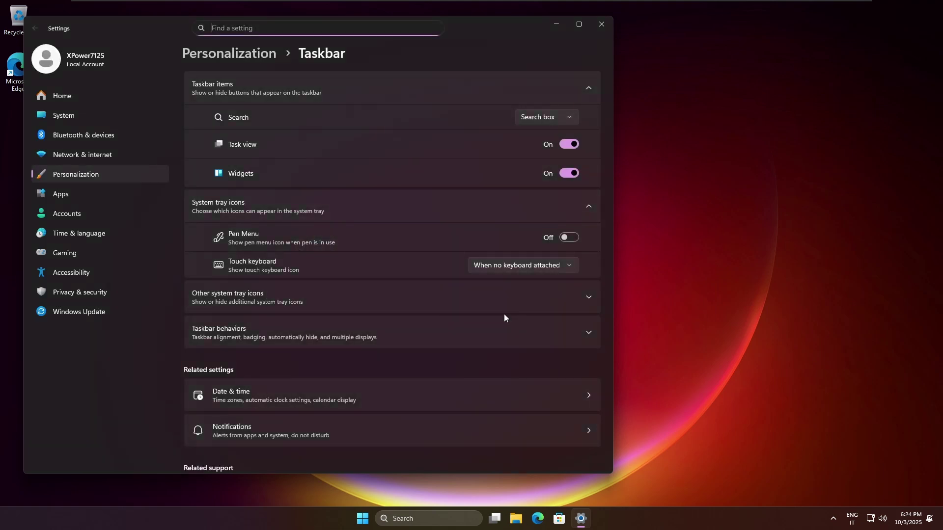
click(491, 337)
click(569, 358)
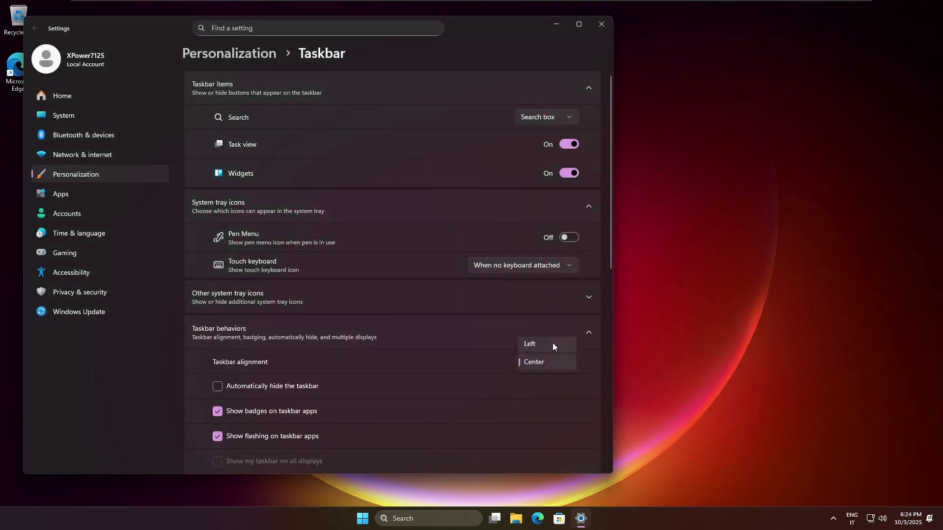
click(550, 342)
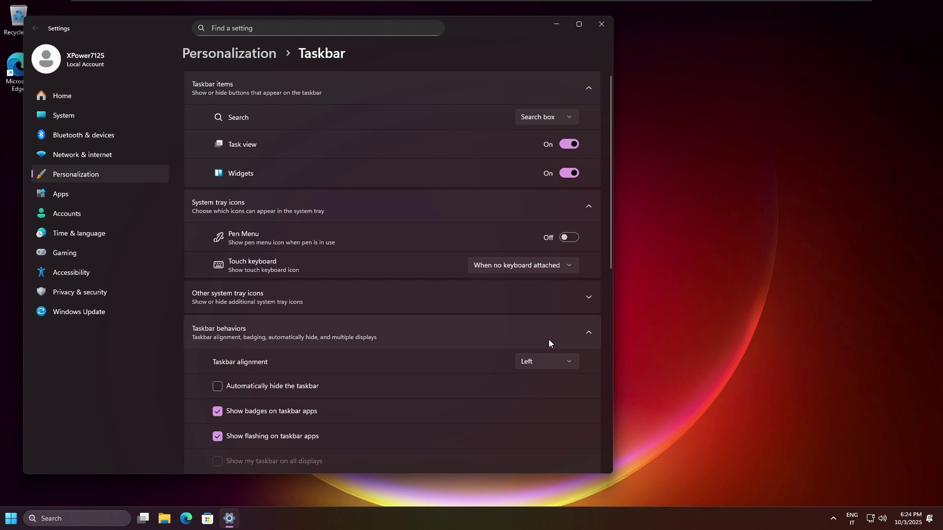
key(alt+F4)
key(super)
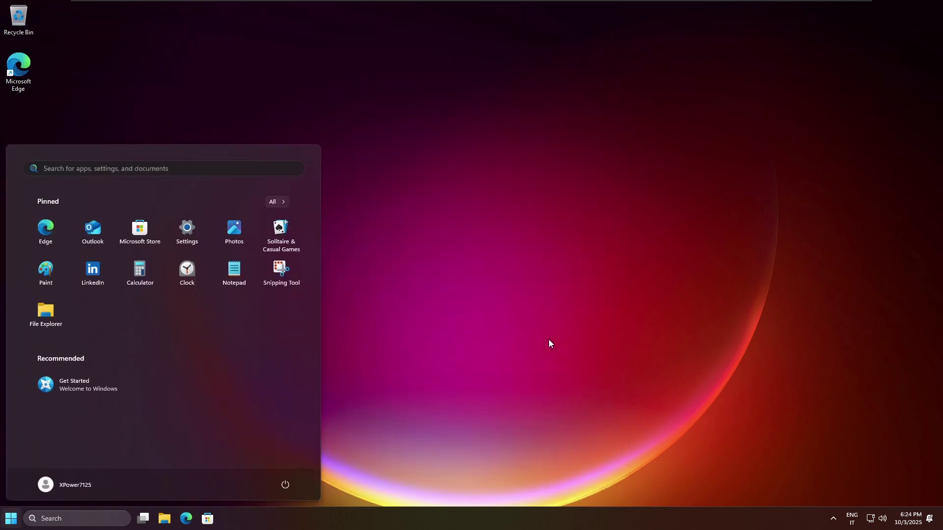
Run winver to view the Windows version information and close it
key(super+r)
text(winver)
key(Return)
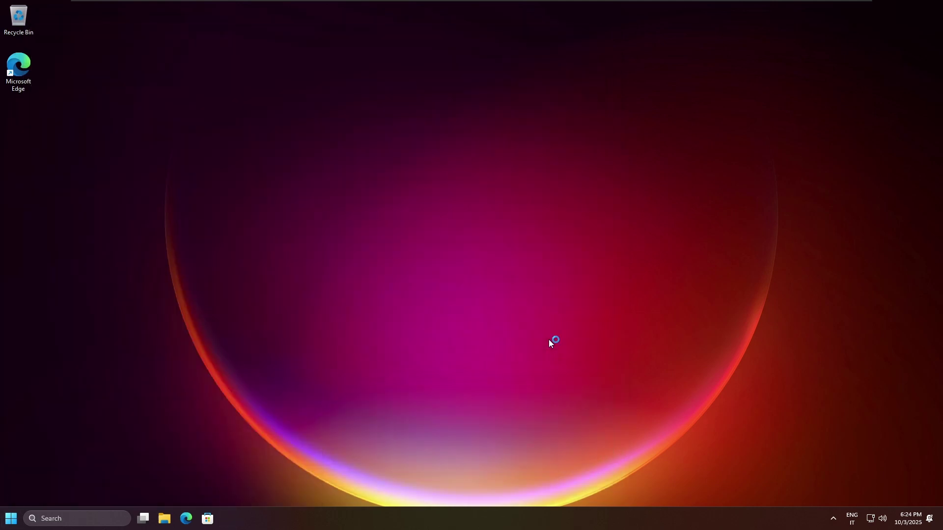
key(alt+F4)
Check for updates on the Windows Update page of Settings and close the Settings window
key(super+i)
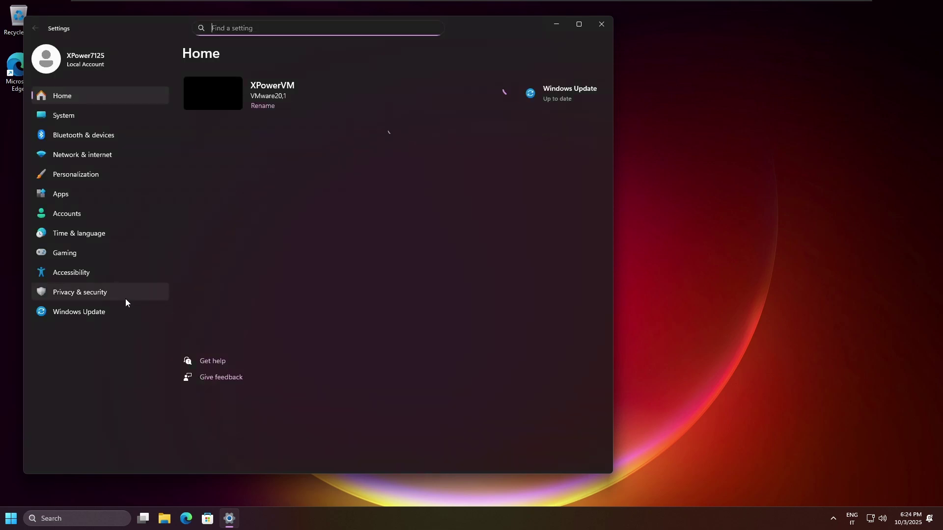
click(111, 310)
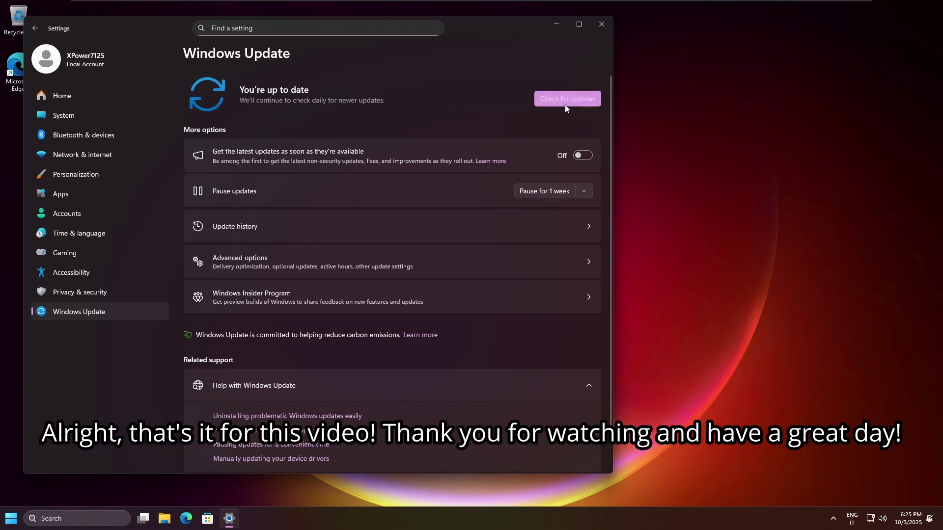
click(545, 96)
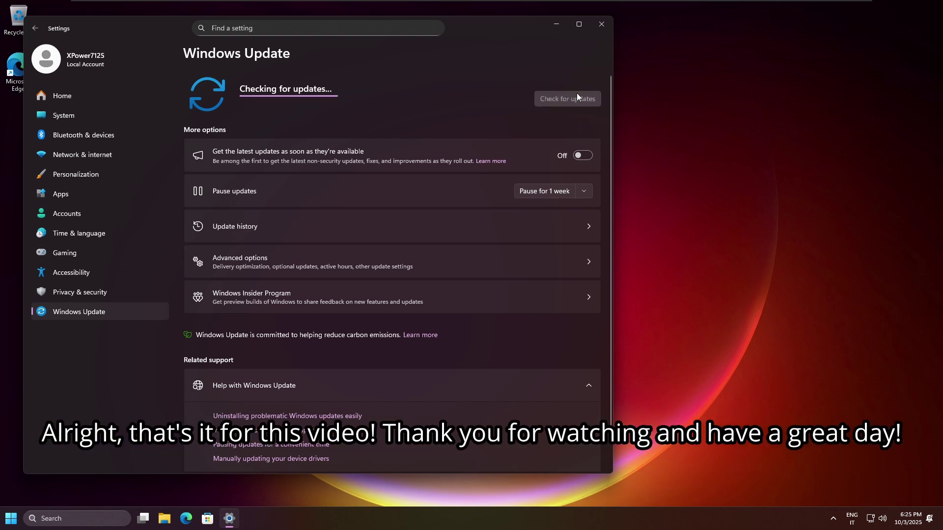
click(606, 25)
Show the About Windows dialog again by running winver
key(super+r)
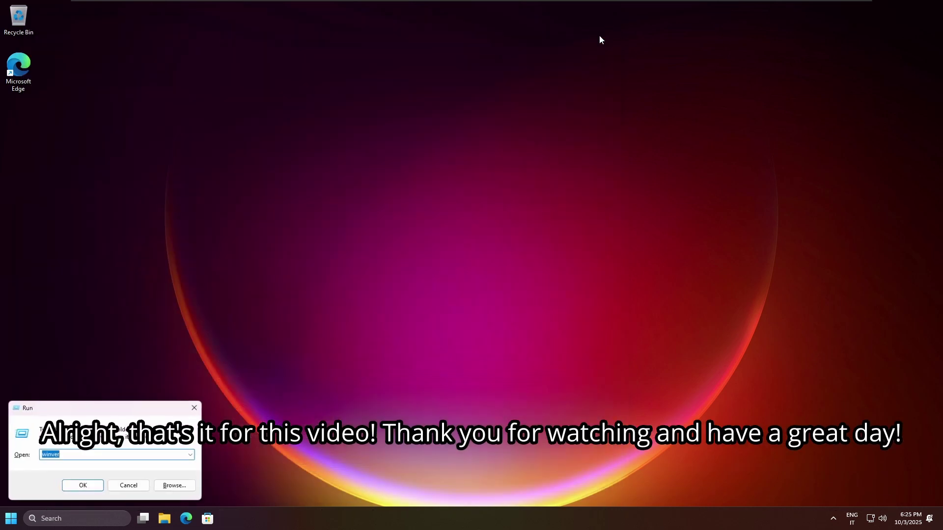
text(winver)
key(Return)
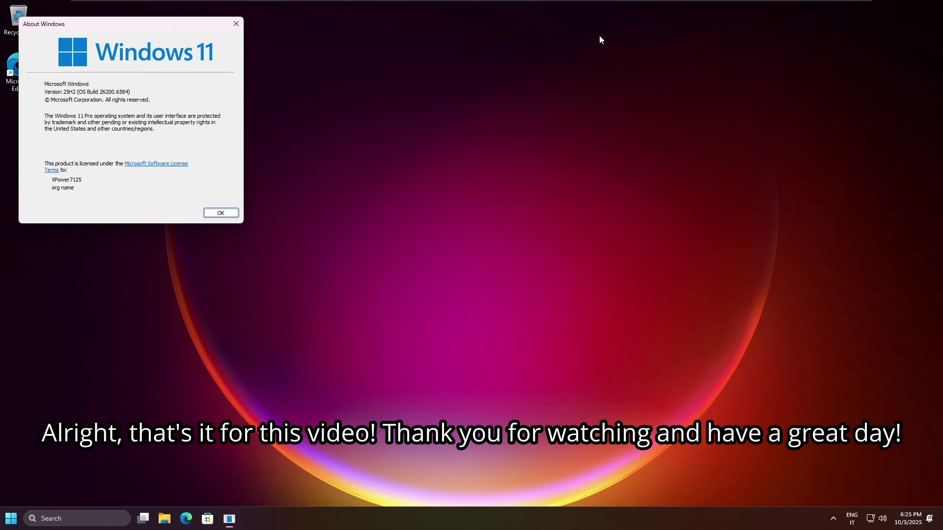